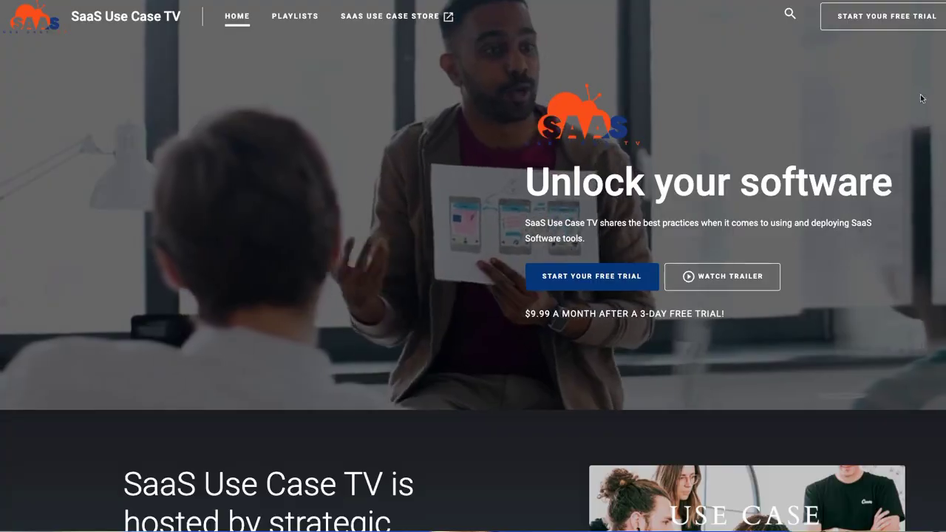
{"action": "scroll", "coordinate": [923, 80], "scroll_direction": "down", "scroll_amount": 5}
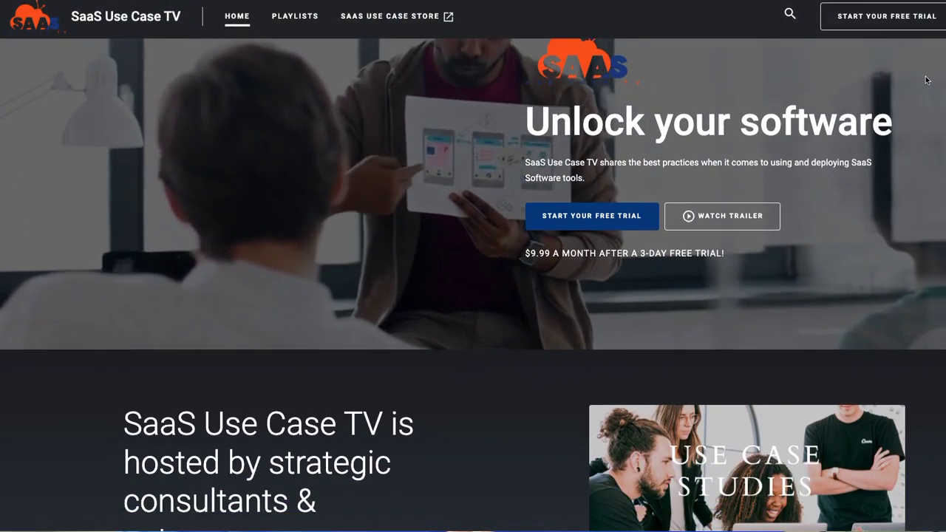
{"action": "scroll", "coordinate": [939, 83], "scroll_direction": "down", "scroll_amount": 5}
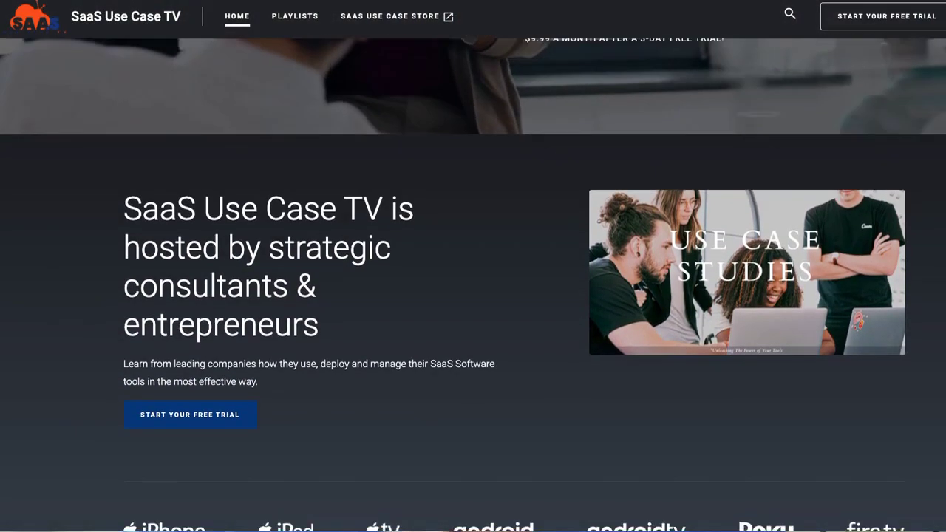
{"action": "scroll", "coordinate": [938, 84], "scroll_direction": "down", "scroll_amount": 3}
{"action": "scroll", "coordinate": [938, 83], "scroll_direction": "down", "scroll_amount": 3}
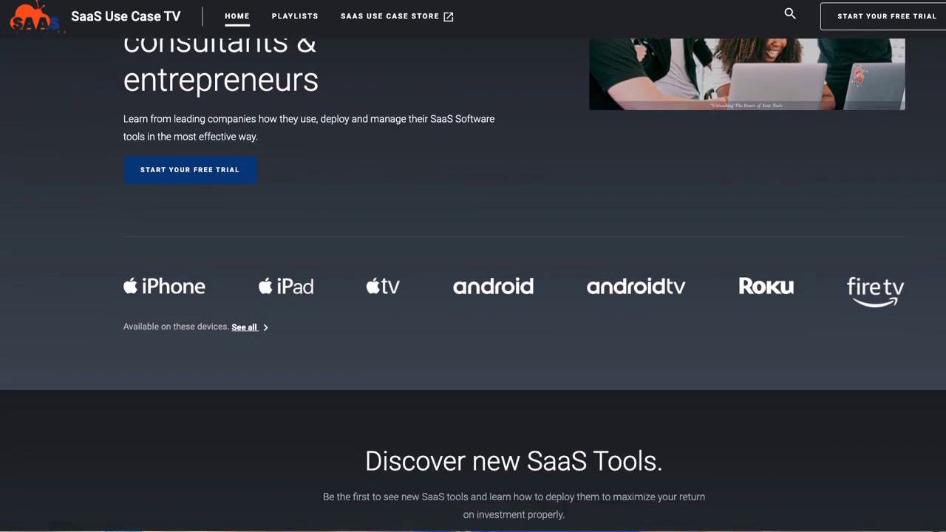
{"action": "scroll", "coordinate": [939, 83], "scroll_direction": "down", "scroll_amount": 3}
{"action": "scroll", "coordinate": [939, 83], "scroll_direction": "down", "scroll_amount": 3}
{"action": "scroll", "coordinate": [938, 84], "scroll_direction": "down", "scroll_amount": 3}
{"action": "scroll", "coordinate": [938, 84], "scroll_direction": "down", "scroll_amount": 3}
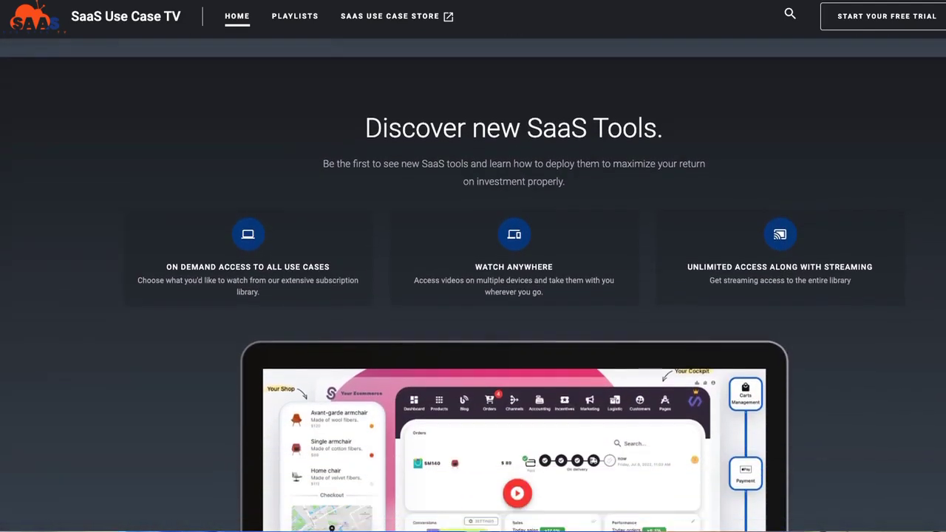
{"action": "scroll", "coordinate": [938, 84], "scroll_direction": "down", "scroll_amount": 1}
{"action": "scroll", "coordinate": [938, 84], "scroll_direction": "down", "scroll_amount": 3}
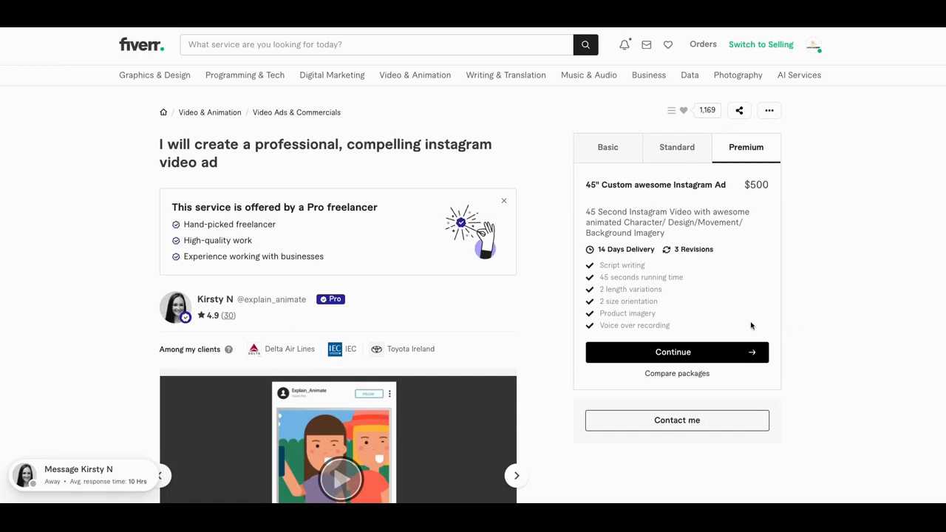
{"action": "scroll", "coordinate": [760, 323], "scroll_direction": "down", "scroll_amount": 3}
{"action": "scroll", "coordinate": [739, 326], "scroll_direction": "down", "scroll_amount": 1}
{"action": "scroll", "coordinate": [720, 324], "scroll_direction": "up", "scroll_amount": 4}
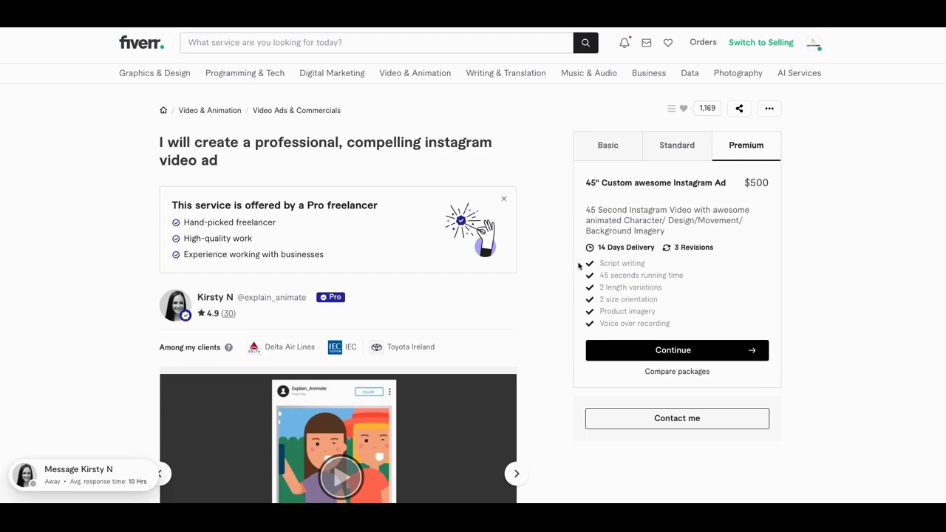
{"action": "scroll", "coordinate": [743, 170], "scroll_direction": "down", "scroll_amount": 1}
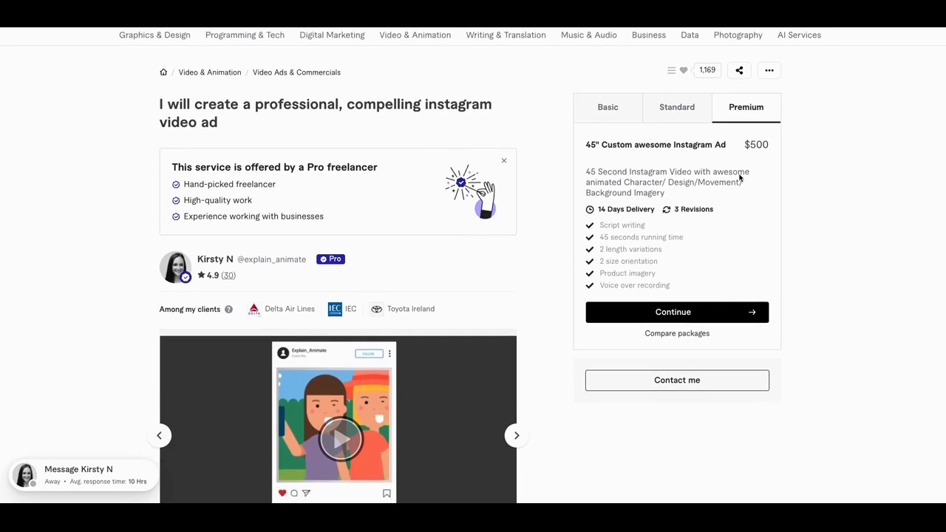
{"action": "scroll", "coordinate": [739, 164], "scroll_direction": "up", "scroll_amount": 1}
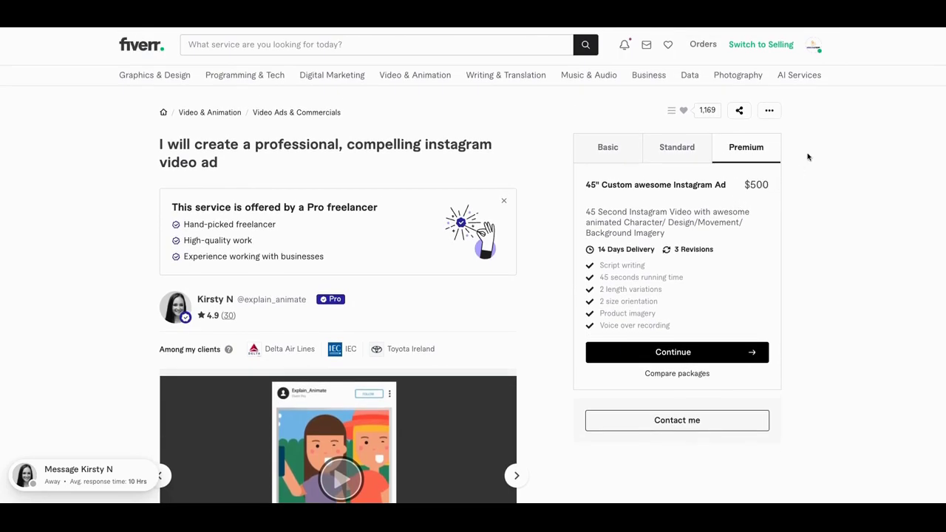
{"action": "scroll", "coordinate": [808, 157], "scroll_direction": "down", "scroll_amount": 2}
{"action": "scroll", "coordinate": [808, 157], "scroll_direction": "down", "scroll_amount": 2}
{"action": "scroll", "coordinate": [807, 158], "scroll_direction": "up", "scroll_amount": 4}
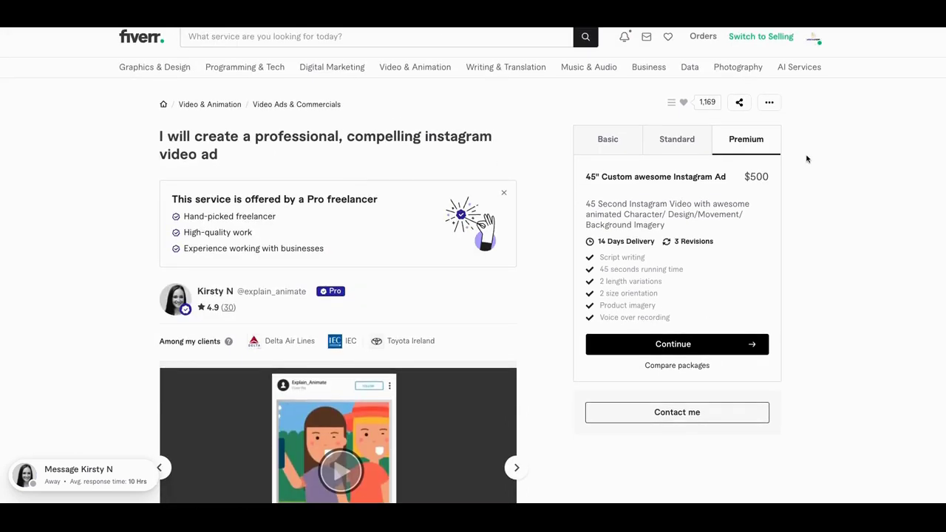
{"action": "scroll", "coordinate": [807, 159], "scroll_direction": "down", "scroll_amount": 2}
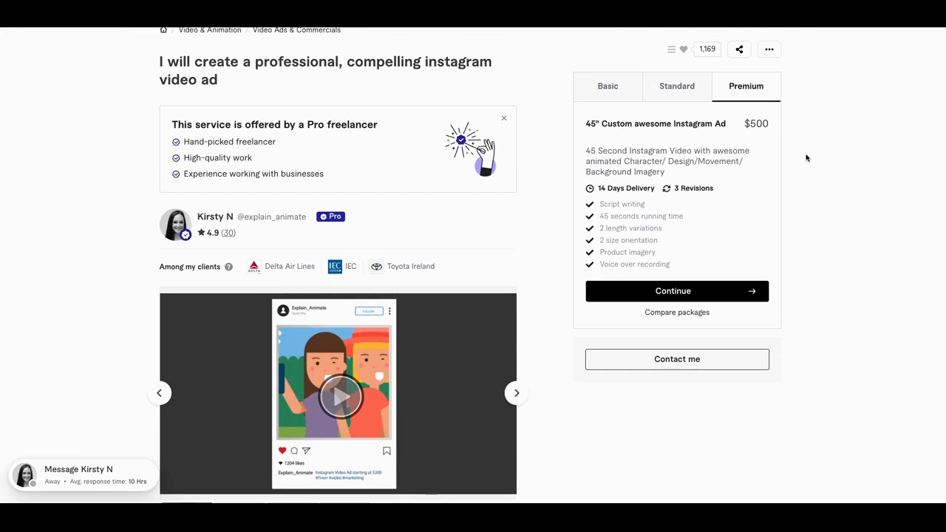
{"action": "scroll", "coordinate": [806, 158], "scroll_direction": "down", "scroll_amount": 2}
{"action": "scroll", "coordinate": [807, 158], "scroll_direction": "down", "scroll_amount": 3}
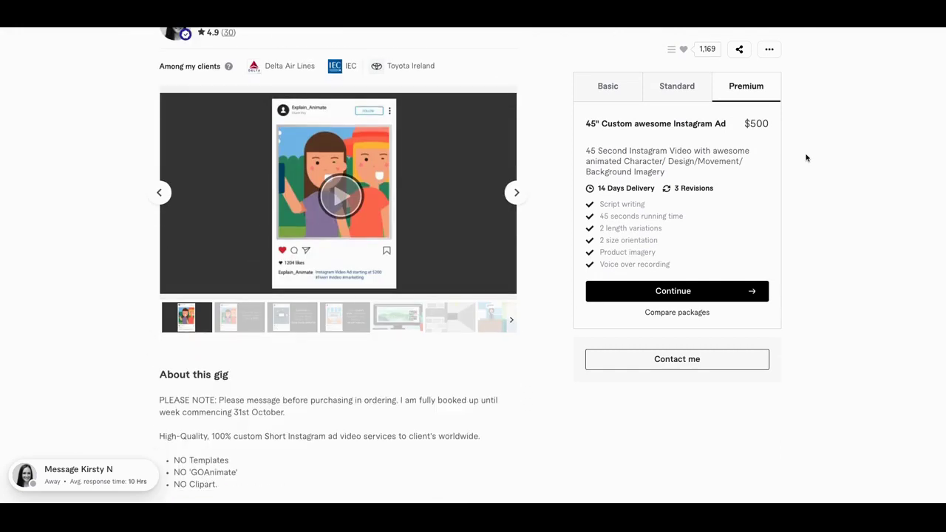
{"action": "scroll", "coordinate": [807, 157], "scroll_direction": "up", "scroll_amount": 2}
{"action": "scroll", "coordinate": [807, 157], "scroll_direction": "up", "scroll_amount": 3}
{"action": "scroll", "coordinate": [807, 157], "scroll_direction": "up", "scroll_amount": 3}
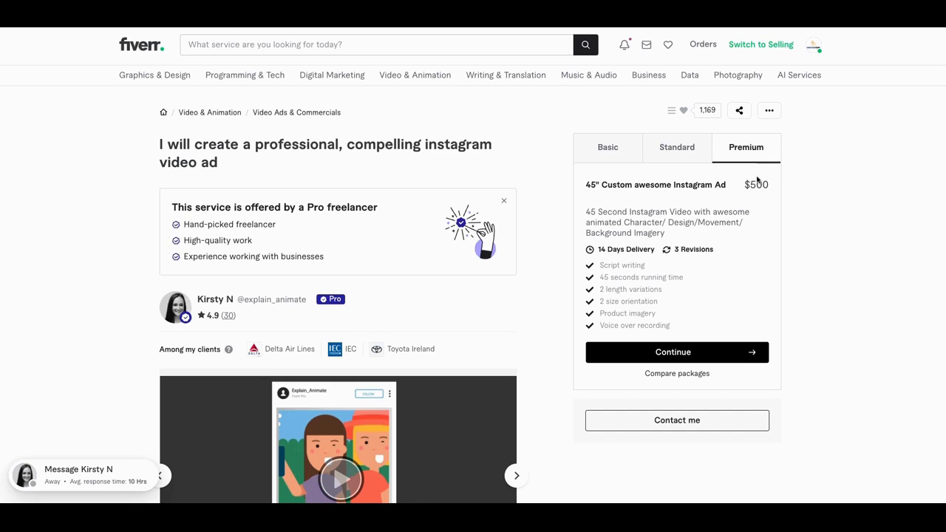
{"action": "scroll", "coordinate": [758, 179], "scroll_direction": "down", "scroll_amount": 3}
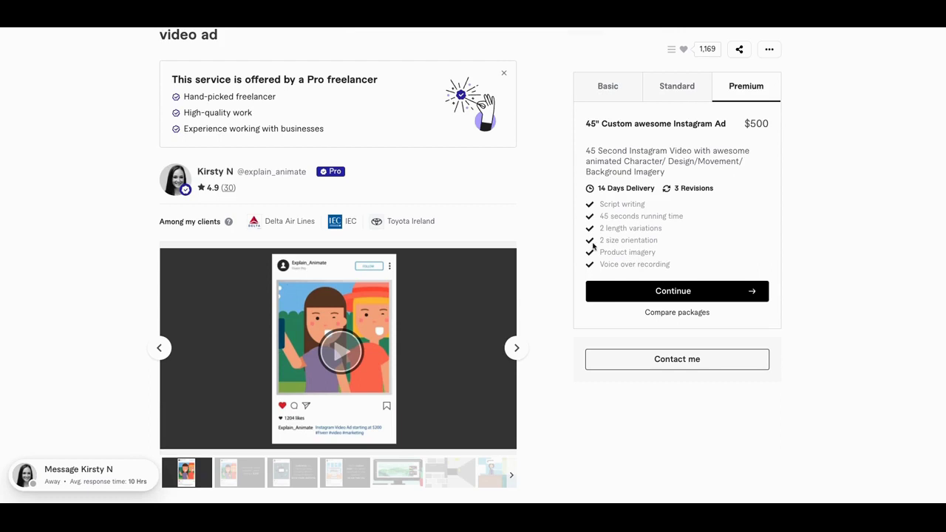
{"action": "scroll", "coordinate": [516, 272], "scroll_direction": "up", "scroll_amount": 2}
{"action": "scroll", "coordinate": [517, 272], "scroll_direction": "up", "scroll_amount": 1}
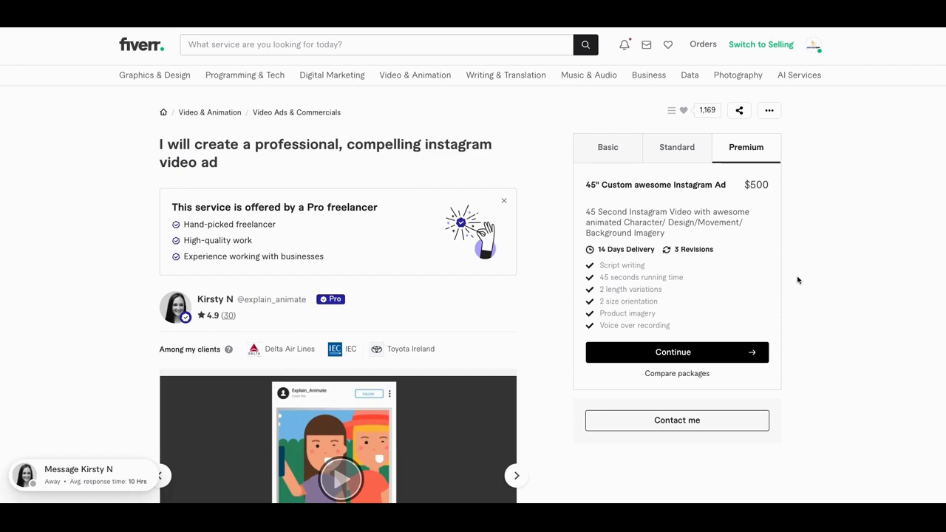
{"action": "scroll", "coordinate": [798, 279], "scroll_direction": "down", "scroll_amount": 2}
{"action": "scroll", "coordinate": [798, 279], "scroll_direction": "down", "scroll_amount": 2}
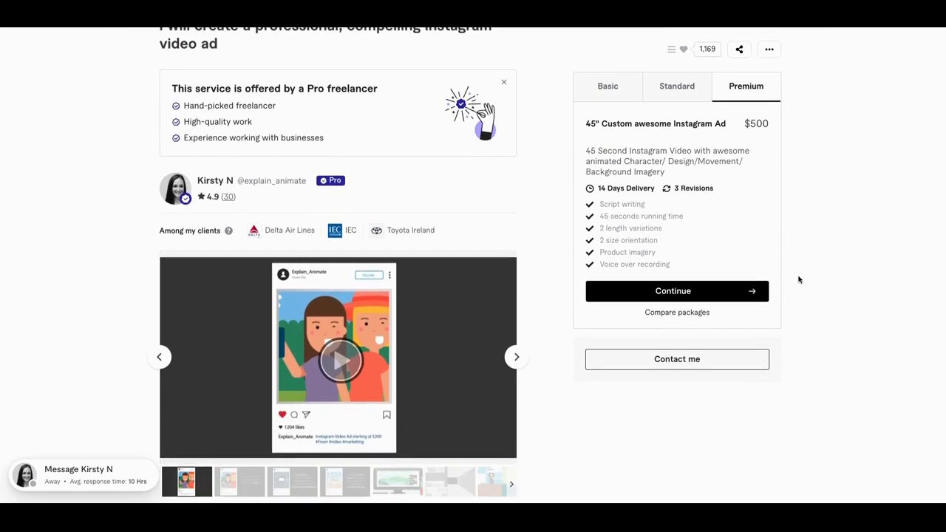
{"action": "scroll", "coordinate": [799, 279], "scroll_direction": "up", "scroll_amount": 3}
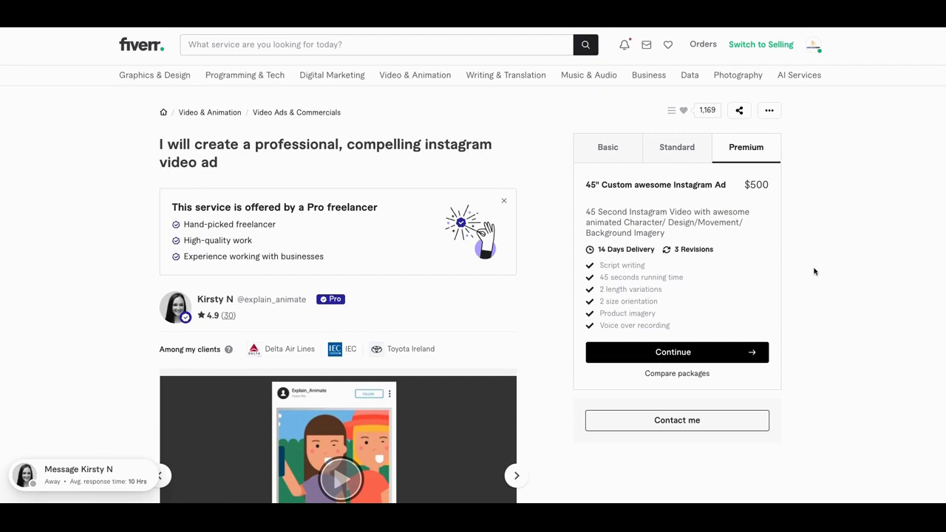
{"action": "scroll", "coordinate": [815, 272], "scroll_direction": "down", "scroll_amount": 2}
{"action": "scroll", "coordinate": [815, 271], "scroll_direction": "up", "scroll_amount": 2}
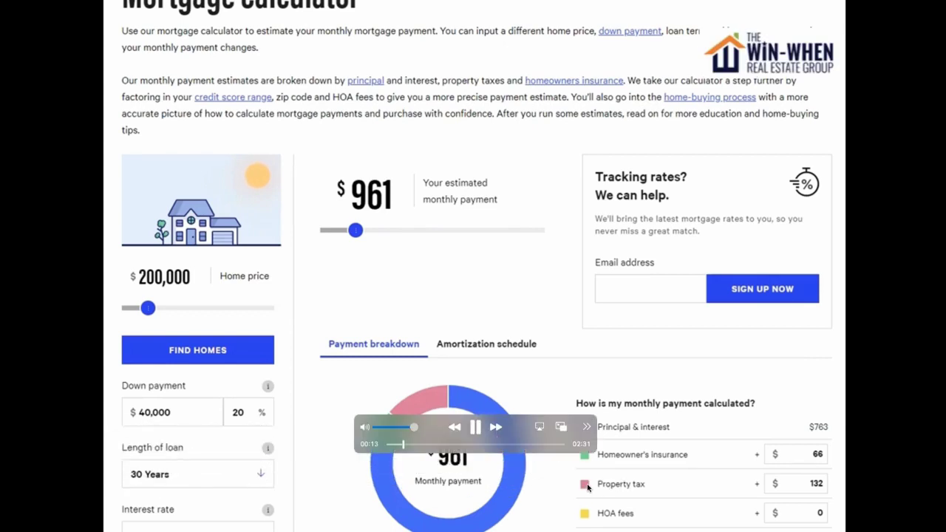
- Play the mortgage calculator video and pause it at about 0:31
{"action": "left_click", "coordinate": [475, 428]}
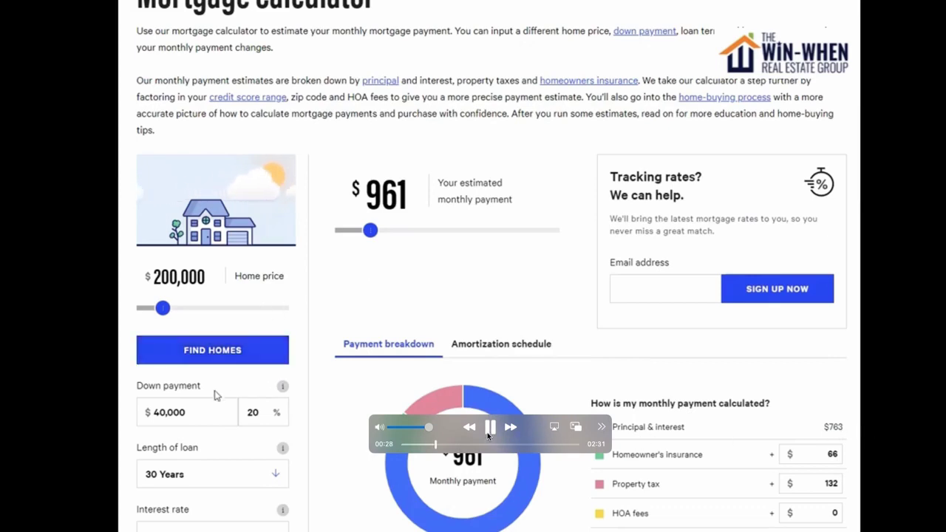
{"action": "left_click", "coordinate": [489, 426]}
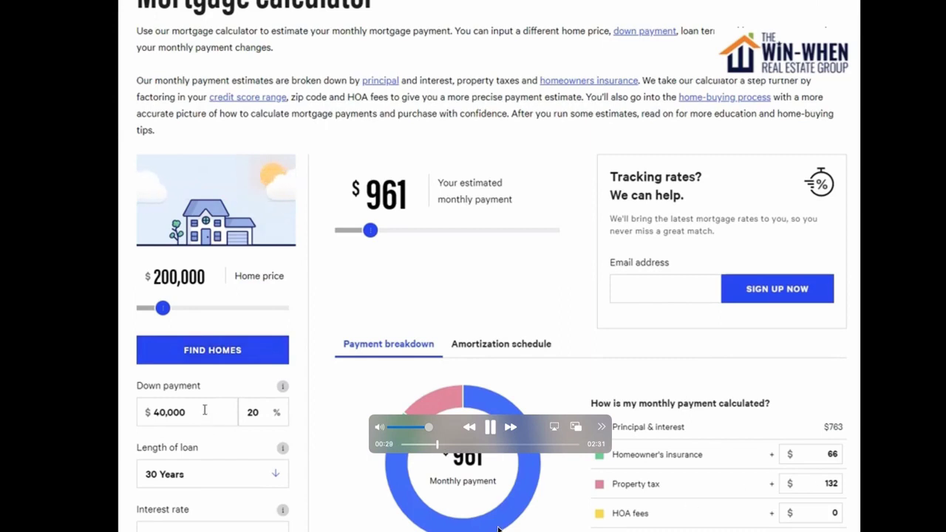
- Pause the mortgage calculator video so the AppSumo homepage with Ending soon deals shows
{"action": "left_click", "coordinate": [489, 426]}
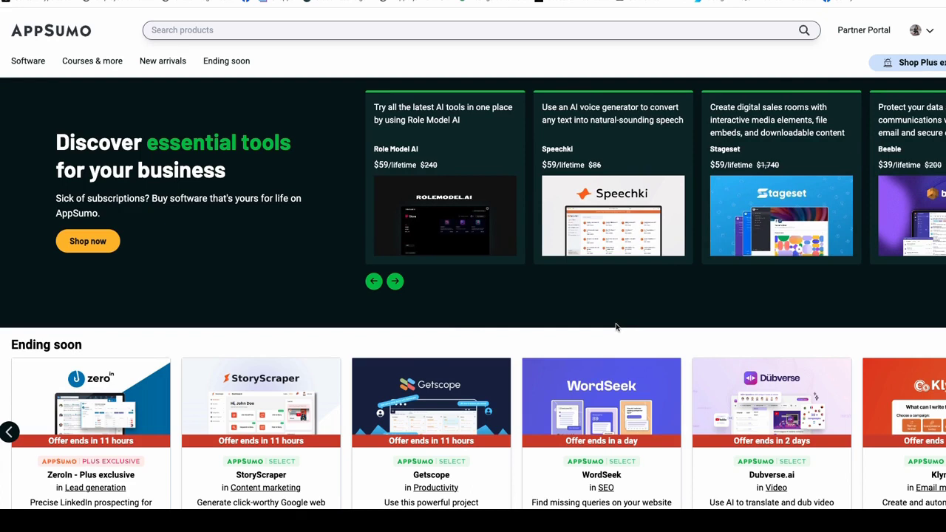
{"action": "scroll", "coordinate": [621, 323], "scroll_direction": "down", "scroll_amount": 3}
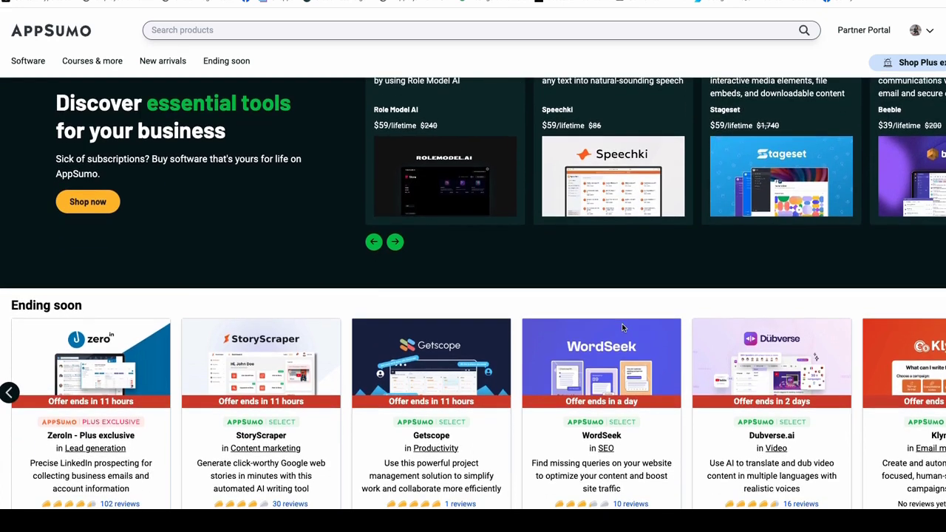
{"action": "scroll", "coordinate": [622, 323], "scroll_direction": "down", "scroll_amount": 2}
{"action": "scroll", "coordinate": [622, 323], "scroll_direction": "down", "scroll_amount": 1}
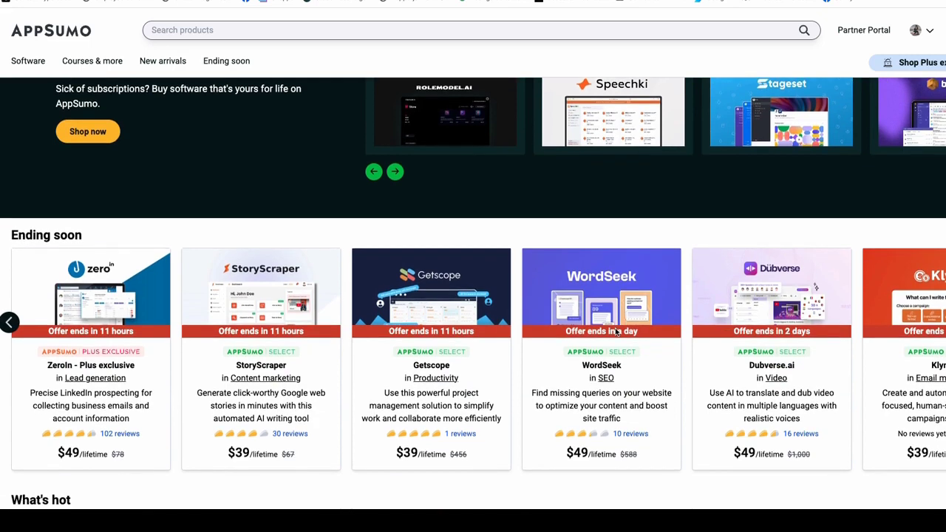
{"action": "scroll", "coordinate": [622, 323], "scroll_direction": "down", "scroll_amount": 2}
{"action": "scroll", "coordinate": [615, 333], "scroll_direction": "down", "scroll_amount": 4}
{"action": "scroll", "coordinate": [615, 333], "scroll_direction": "down", "scroll_amount": 4}
{"action": "scroll", "coordinate": [616, 332], "scroll_direction": "down", "scroll_amount": 2}
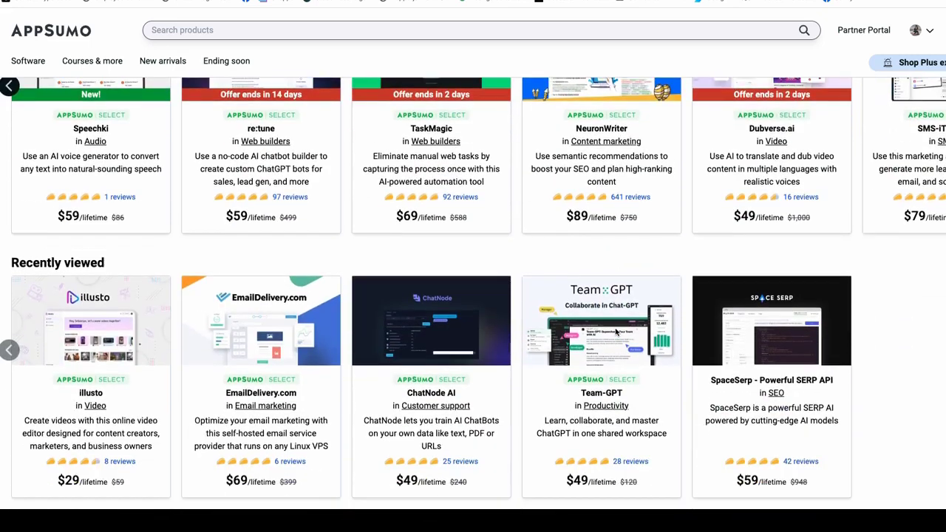
{"action": "scroll", "coordinate": [615, 332], "scroll_direction": "down", "scroll_amount": 1}
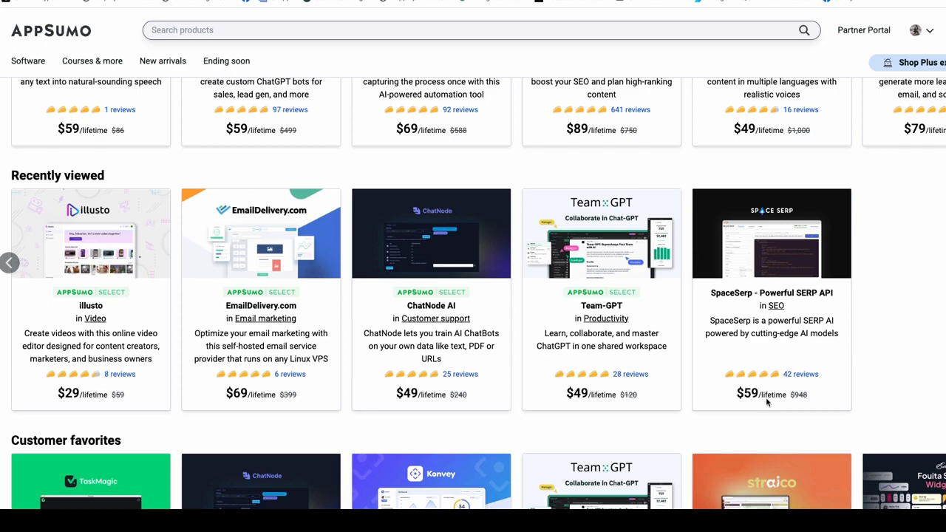
{"action": "scroll", "coordinate": [768, 405], "scroll_direction": "up", "scroll_amount": 3}
{"action": "scroll", "coordinate": [713, 421], "scroll_direction": "down", "scroll_amount": 3}
{"action": "scroll", "coordinate": [713, 421], "scroll_direction": "up", "scroll_amount": 2}
{"action": "scroll", "coordinate": [710, 421], "scroll_direction": "down", "scroll_amount": 2}
{"action": "scroll", "coordinate": [706, 422], "scroll_direction": "down", "scroll_amount": 2}
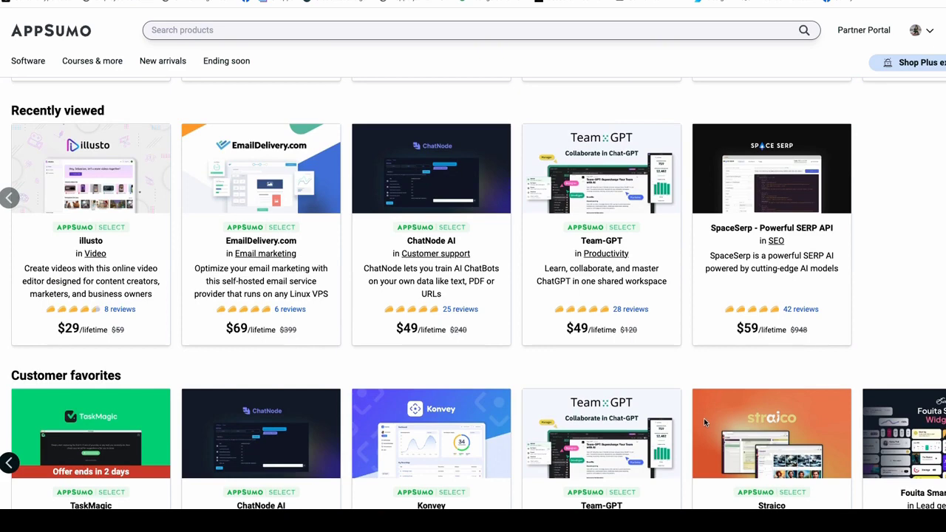
{"action": "scroll", "coordinate": [703, 418], "scroll_direction": "down", "scroll_amount": 1}
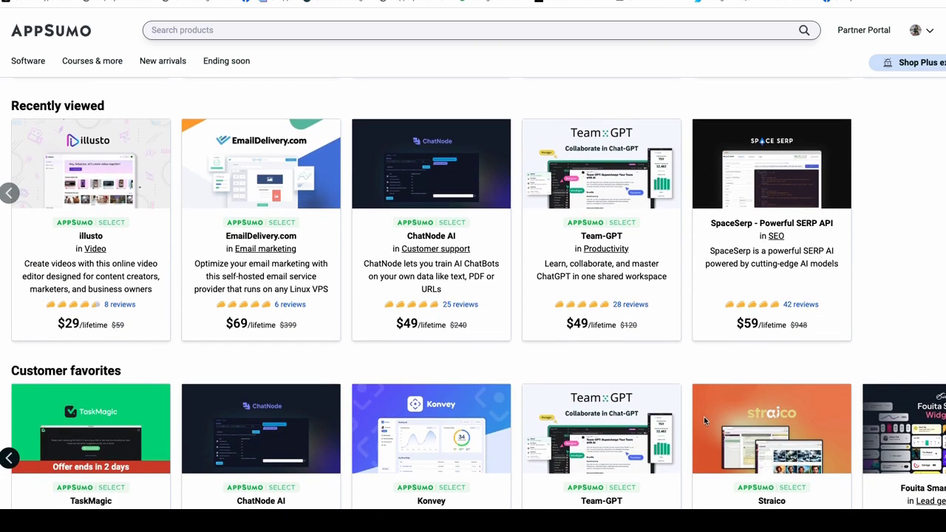
{"action": "scroll", "coordinate": [703, 416], "scroll_direction": "down", "scroll_amount": 1}
{"action": "scroll", "coordinate": [704, 416], "scroll_direction": "down", "scroll_amount": 3}
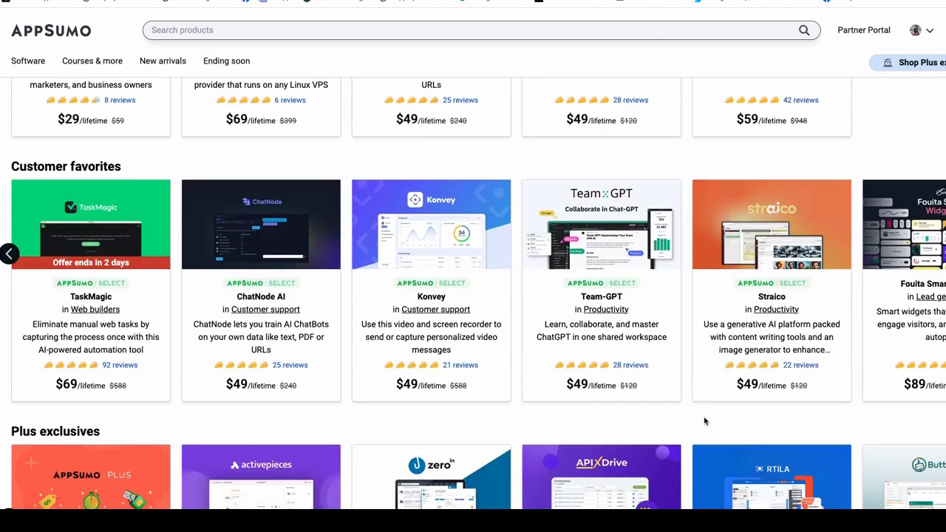
{"action": "scroll", "coordinate": [704, 416], "scroll_direction": "down", "scroll_amount": 2}
{"action": "scroll", "coordinate": [704, 421], "scroll_direction": "up", "scroll_amount": 4}
{"action": "scroll", "coordinate": [705, 421], "scroll_direction": "up", "scroll_amount": 3}
{"action": "scroll", "coordinate": [705, 421], "scroll_direction": "up", "scroll_amount": 3}
{"action": "scroll", "coordinate": [705, 421], "scroll_direction": "up", "scroll_amount": 3}
{"action": "scroll", "coordinate": [704, 421], "scroll_direction": "up", "scroll_amount": 1}
{"action": "scroll", "coordinate": [705, 421], "scroll_direction": "down", "scroll_amount": 1}
{"action": "scroll", "coordinate": [704, 422], "scroll_direction": "down", "scroll_amount": 1}
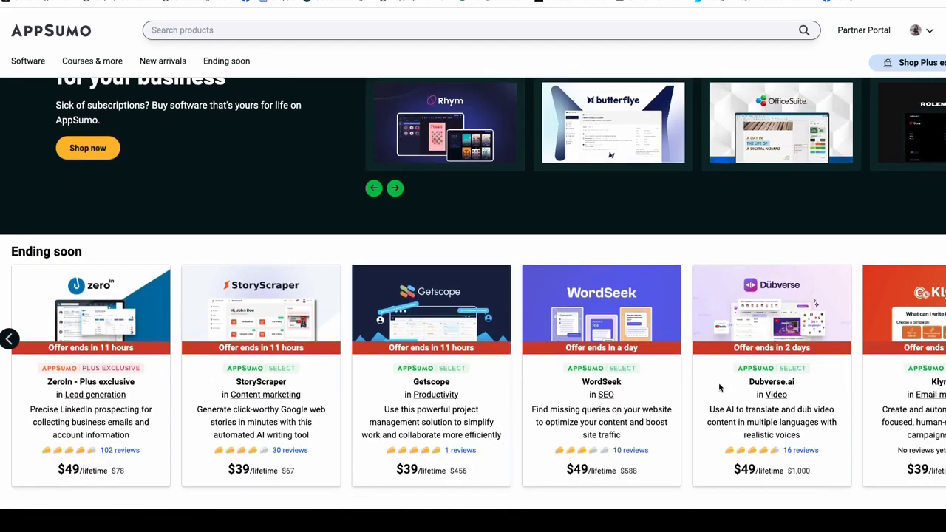
{"action": "left_click", "coordinate": [766, 325]}
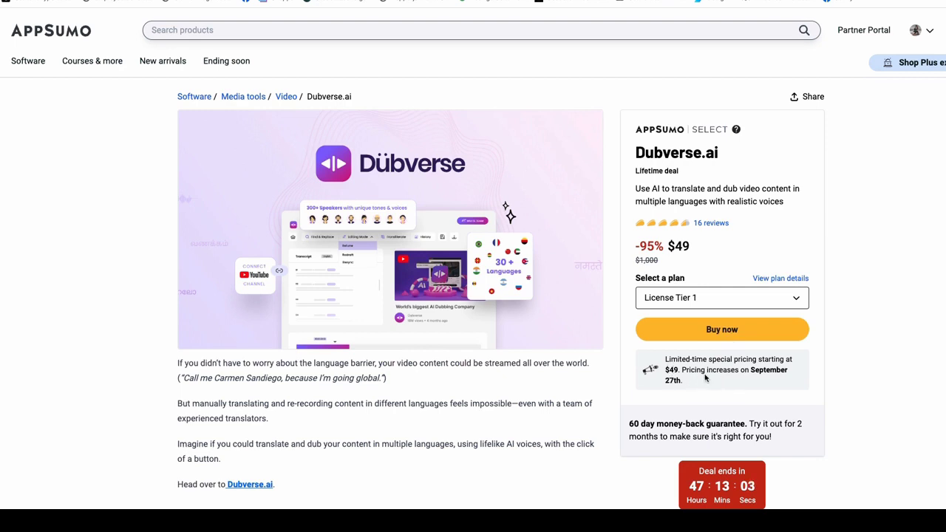
{"action": "scroll", "coordinate": [709, 376], "scroll_direction": "down", "scroll_amount": 1}
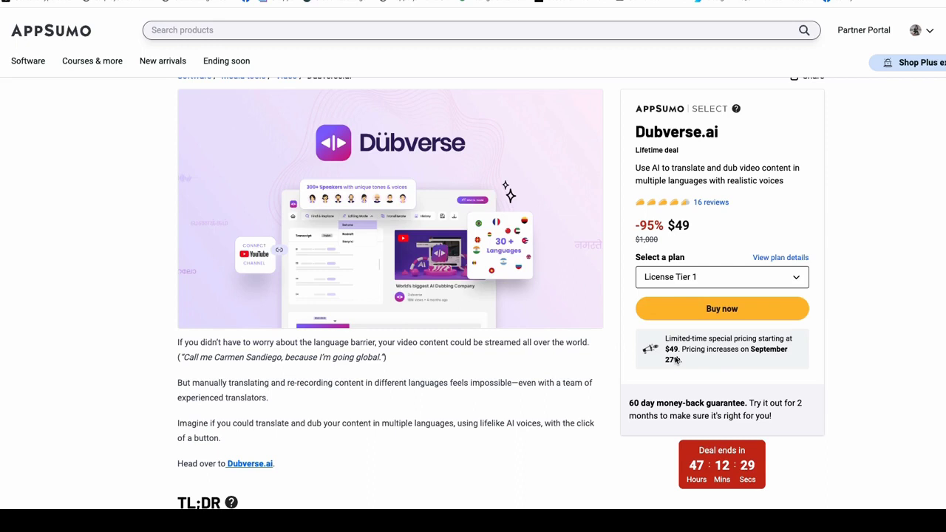
{"action": "scroll", "coordinate": [676, 361], "scroll_direction": "down", "scroll_amount": 1}
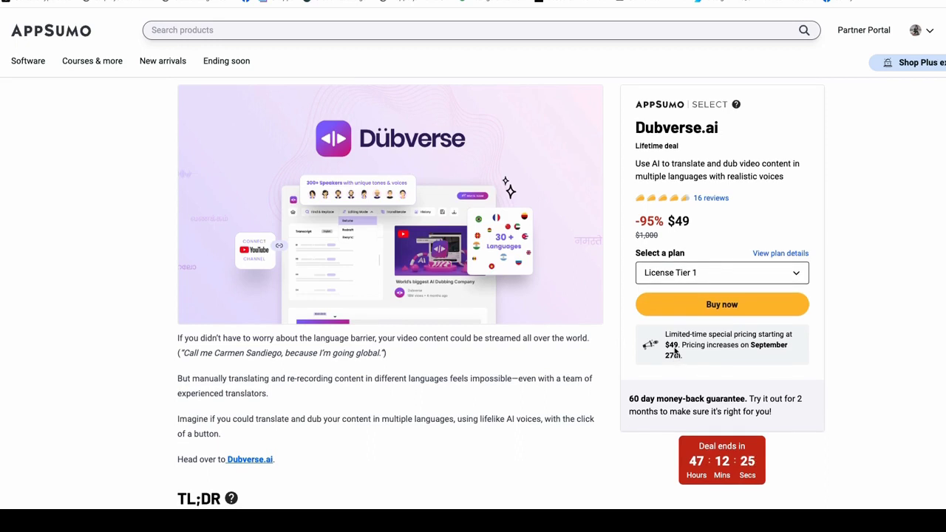
{"action": "scroll", "coordinate": [689, 323], "scroll_direction": "down", "scroll_amount": 3}
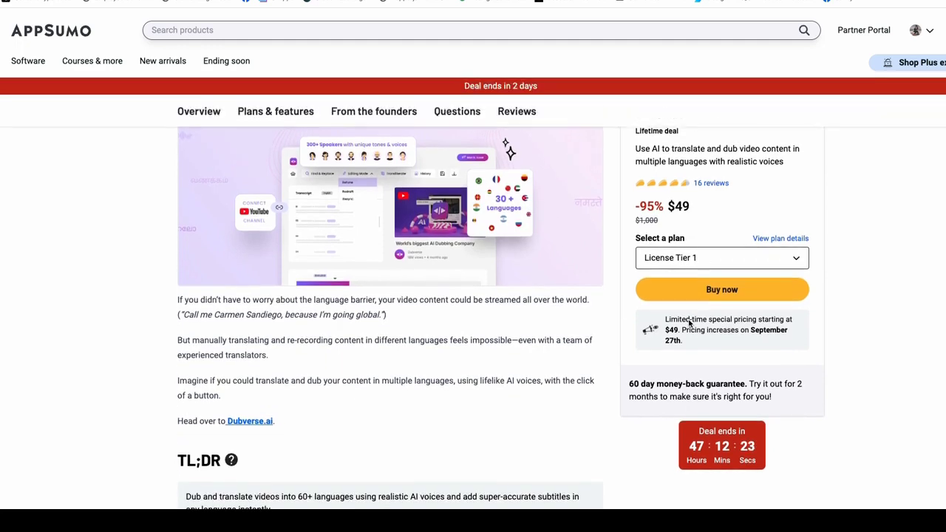
{"action": "scroll", "coordinate": [689, 322], "scroll_direction": "down", "scroll_amount": 3}
{"action": "scroll", "coordinate": [688, 322], "scroll_direction": "down", "scroll_amount": 5}
{"action": "scroll", "coordinate": [689, 322], "scroll_direction": "down", "scroll_amount": 5}
{"action": "scroll", "coordinate": [688, 322], "scroll_direction": "down", "scroll_amount": 5}
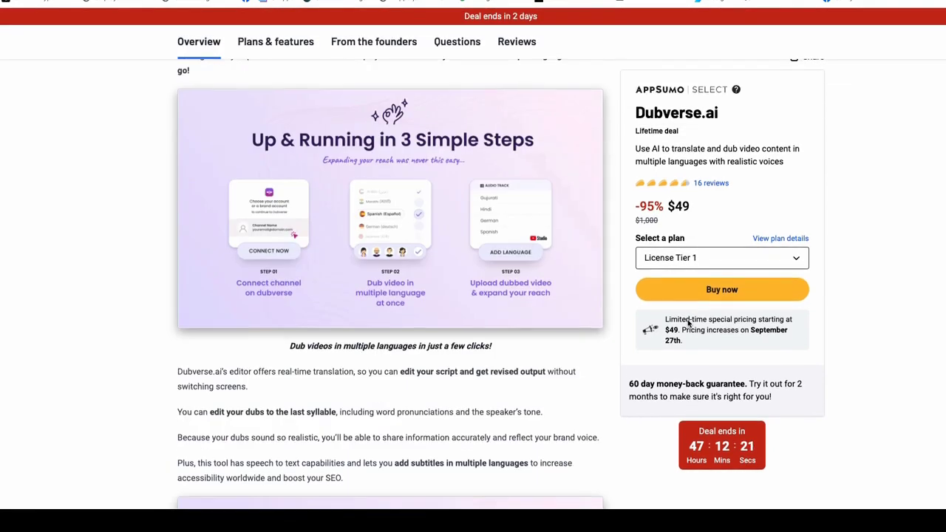
{"action": "scroll", "coordinate": [689, 322], "scroll_direction": "down", "scroll_amount": 4}
{"action": "scroll", "coordinate": [689, 323], "scroll_direction": "down", "scroll_amount": 5}
{"action": "scroll", "coordinate": [688, 322], "scroll_direction": "down", "scroll_amount": 3}
{"action": "scroll", "coordinate": [689, 322], "scroll_direction": "down", "scroll_amount": 5}
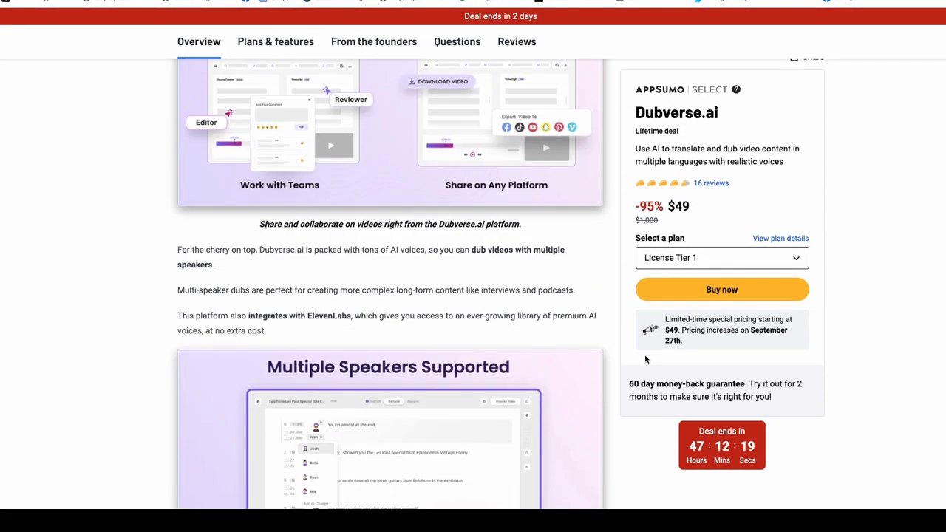
{"action": "scroll", "coordinate": [646, 359], "scroll_direction": "down", "scroll_amount": 4}
{"action": "scroll", "coordinate": [645, 359], "scroll_direction": "down", "scroll_amount": 3}
{"action": "scroll", "coordinate": [645, 359], "scroll_direction": "down", "scroll_amount": 2}
{"action": "scroll", "coordinate": [646, 359], "scroll_direction": "down", "scroll_amount": 2}
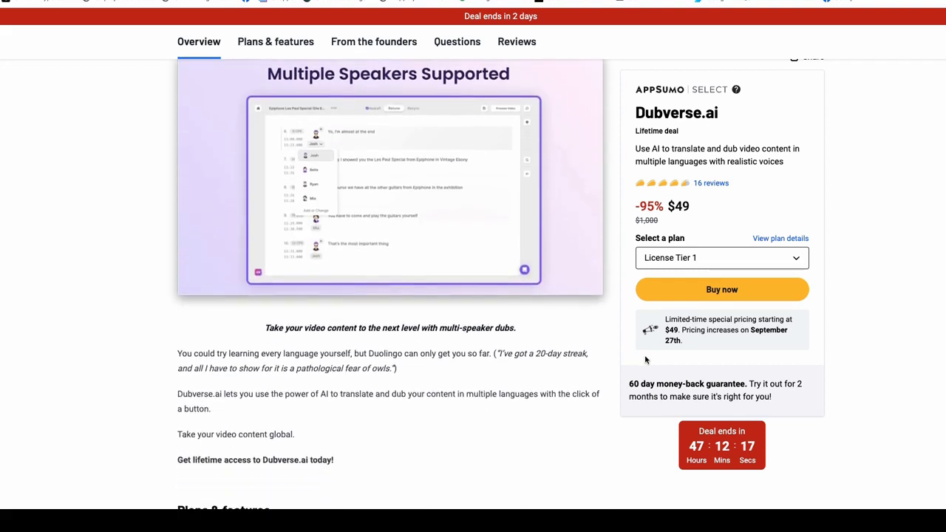
{"action": "scroll", "coordinate": [646, 359], "scroll_direction": "down", "scroll_amount": 2}
{"action": "scroll", "coordinate": [645, 360], "scroll_direction": "down", "scroll_amount": 3}
{"action": "scroll", "coordinate": [643, 362], "scroll_direction": "down", "scroll_amount": 3}
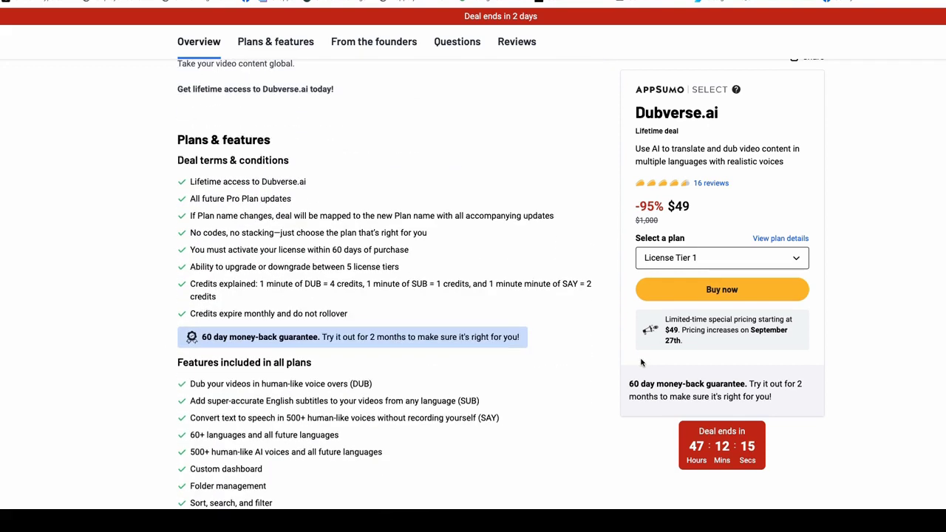
{"action": "scroll", "coordinate": [641, 364], "scroll_direction": "down", "scroll_amount": 3}
{"action": "scroll", "coordinate": [640, 364], "scroll_direction": "down", "scroll_amount": 3}
{"action": "scroll", "coordinate": [641, 363], "scroll_direction": "down", "scroll_amount": 3}
{"action": "scroll", "coordinate": [641, 364], "scroll_direction": "down", "scroll_amount": 2}
{"action": "scroll", "coordinate": [638, 362], "scroll_direction": "up", "scroll_amount": 1}
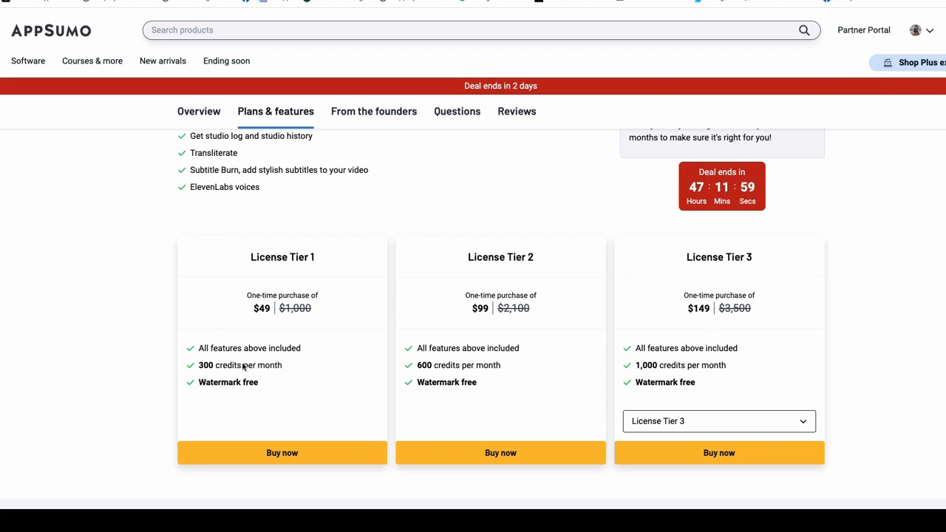
{"action": "scroll", "coordinate": [254, 365], "scroll_direction": "up", "scroll_amount": 2}
{"action": "scroll", "coordinate": [253, 365], "scroll_direction": "up", "scroll_amount": 5}
{"action": "scroll", "coordinate": [259, 358], "scroll_direction": "up", "scroll_amount": 3}
{"action": "scroll", "coordinate": [260, 359], "scroll_direction": "up", "scroll_amount": 1}
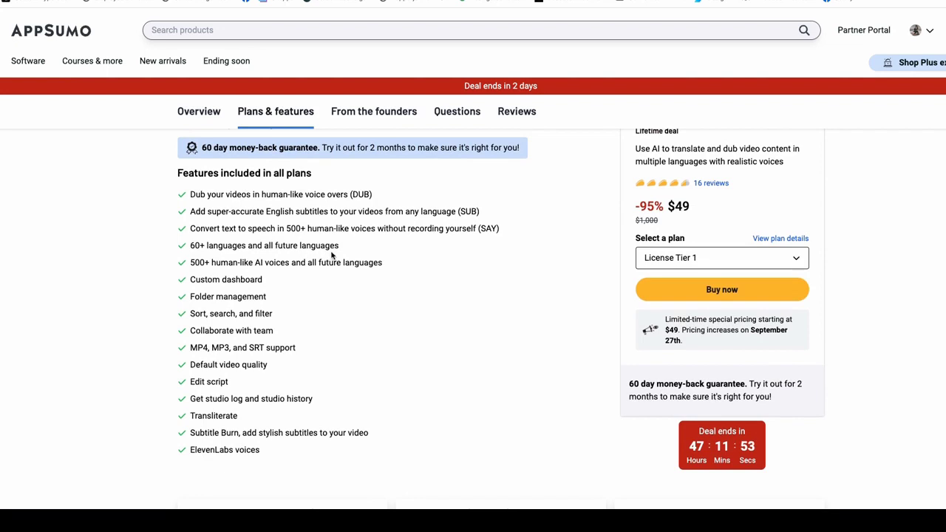
{"action": "scroll", "coordinate": [332, 260], "scroll_direction": "down", "scroll_amount": 1}
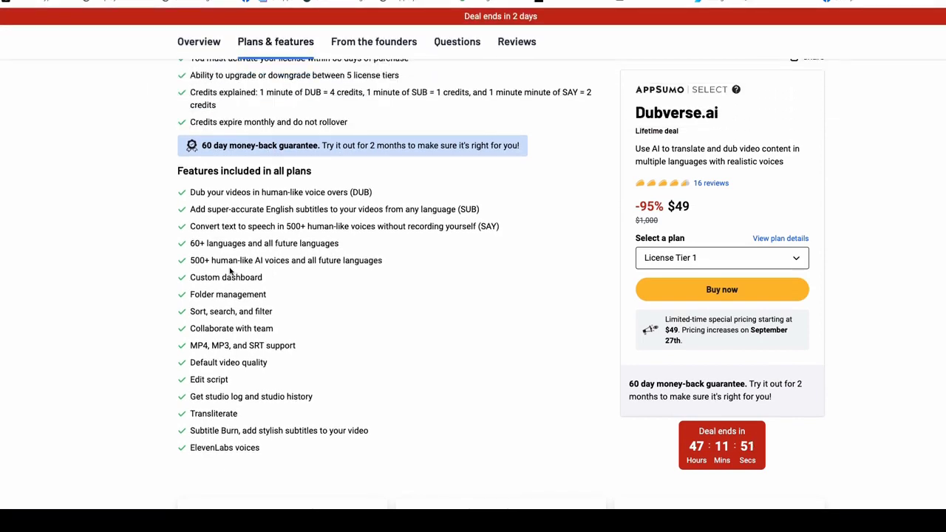
{"action": "scroll", "coordinate": [288, 268], "scroll_direction": "down", "scroll_amount": 2}
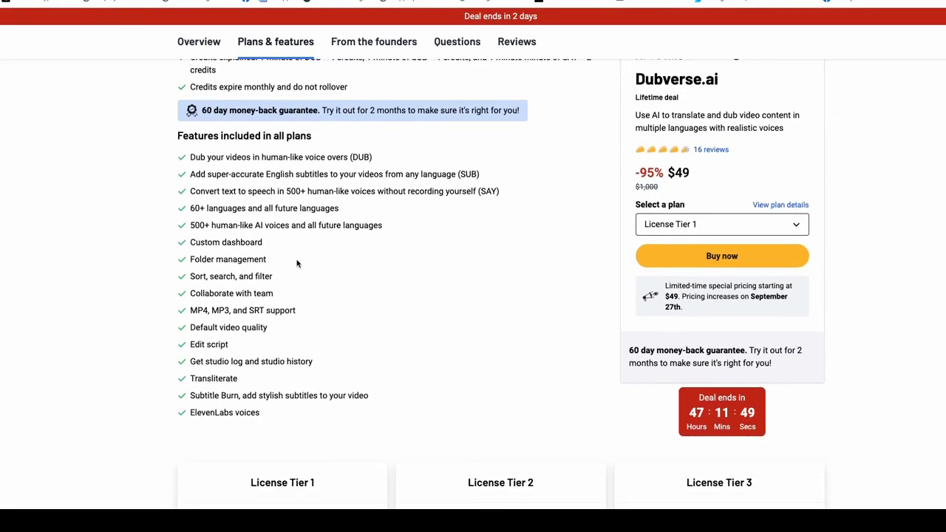
{"action": "scroll", "coordinate": [299, 263], "scroll_direction": "down", "scroll_amount": 2}
{"action": "scroll", "coordinate": [299, 263], "scroll_direction": "down", "scroll_amount": 3}
{"action": "scroll", "coordinate": [298, 263], "scroll_direction": "down", "scroll_amount": 3}
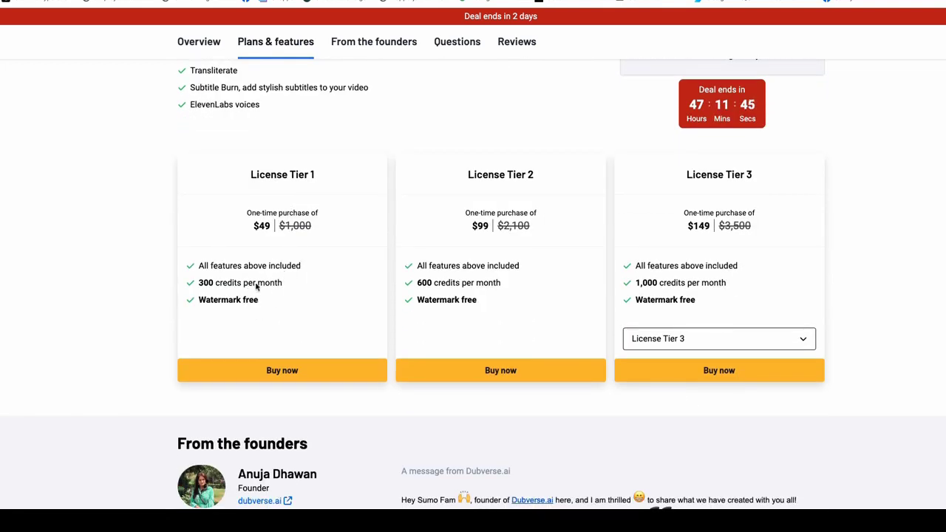
{"action": "scroll", "coordinate": [247, 288], "scroll_direction": "up", "scroll_amount": 2}
{"action": "scroll", "coordinate": [252, 327], "scroll_direction": "up", "scroll_amount": 1}
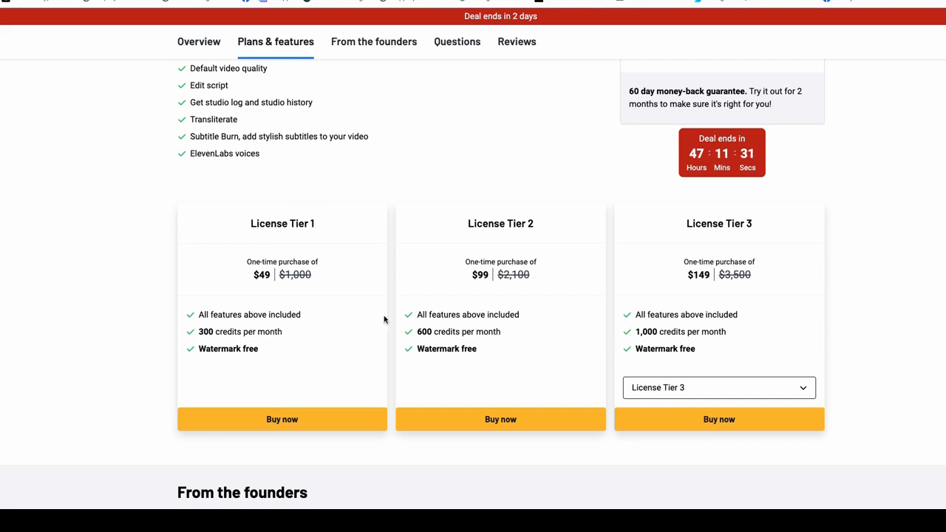
{"action": "left_click", "coordinate": [805, 389]}
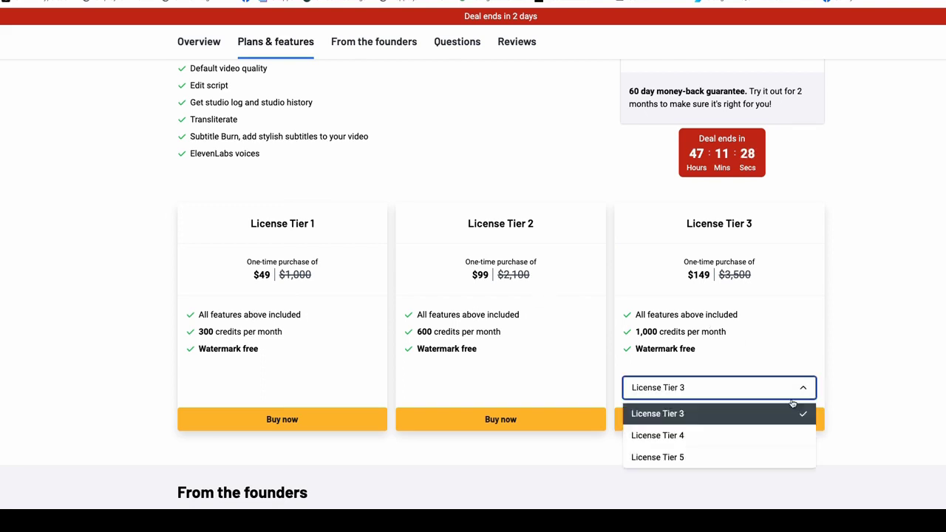
{"action": "left_click", "coordinate": [684, 458]}
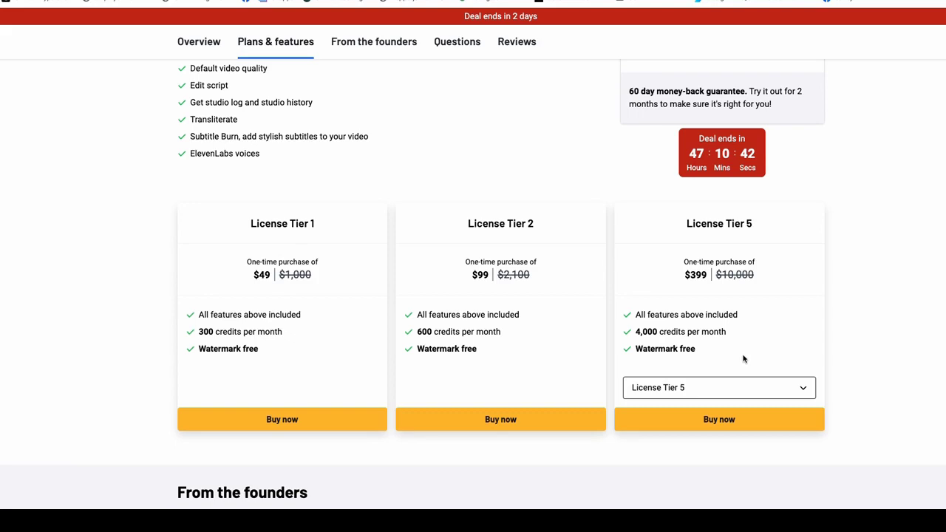
{"action": "scroll", "coordinate": [743, 359], "scroll_direction": "up", "scroll_amount": 1}
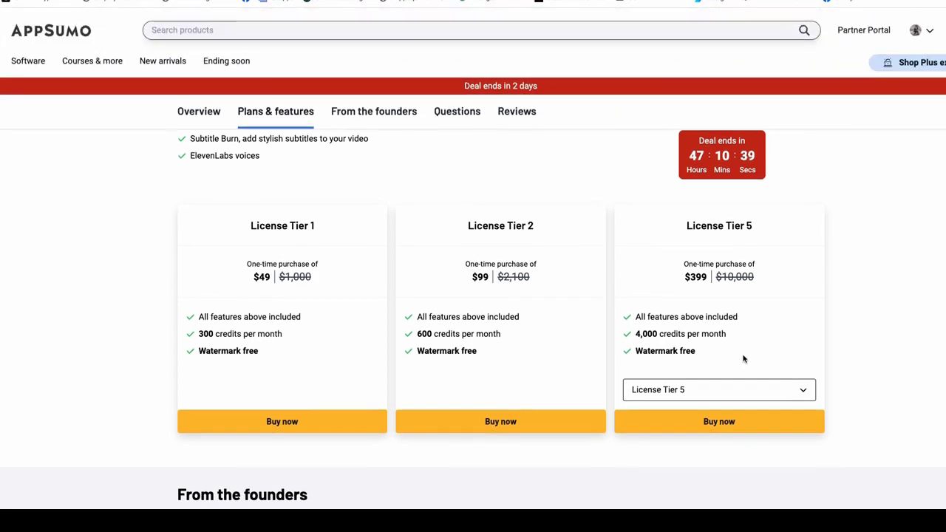
{"action": "scroll", "coordinate": [743, 359], "scroll_direction": "up", "scroll_amount": 1}
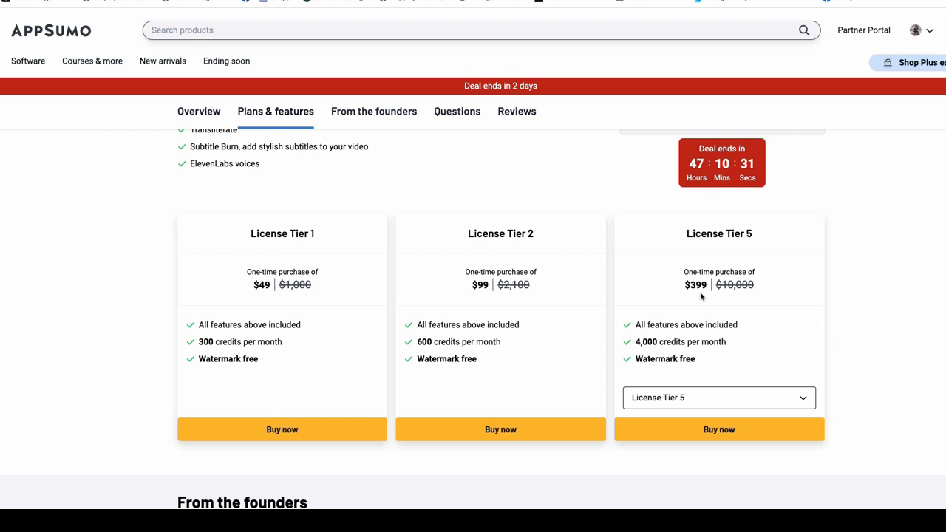
{"action": "scroll", "coordinate": [701, 296], "scroll_direction": "up", "scroll_amount": 1}
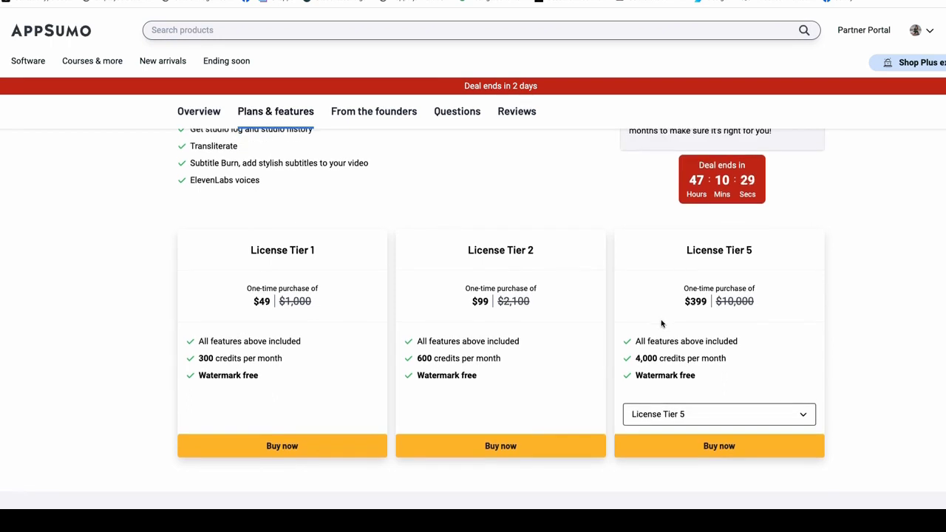
{"action": "scroll", "coordinate": [663, 323], "scroll_direction": "down", "scroll_amount": 1}
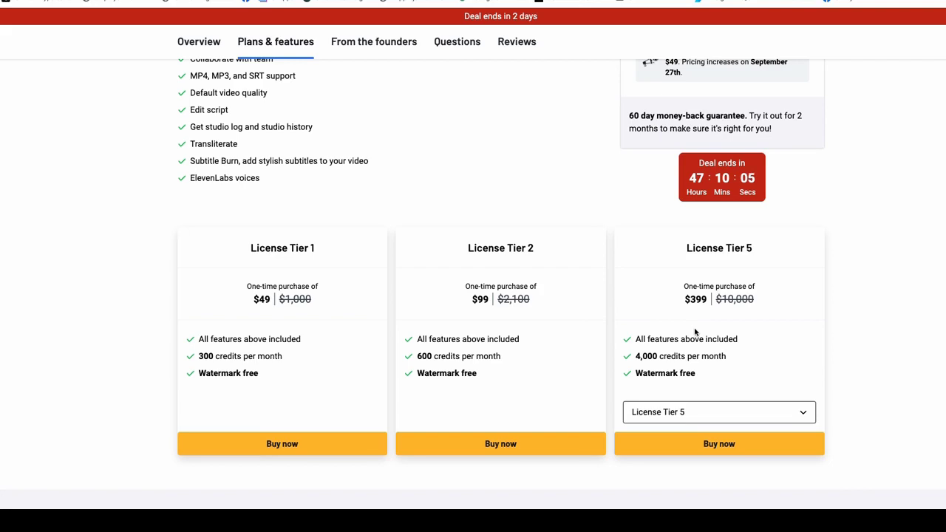
{"action": "scroll", "coordinate": [694, 333], "scroll_direction": "up", "scroll_amount": 1}
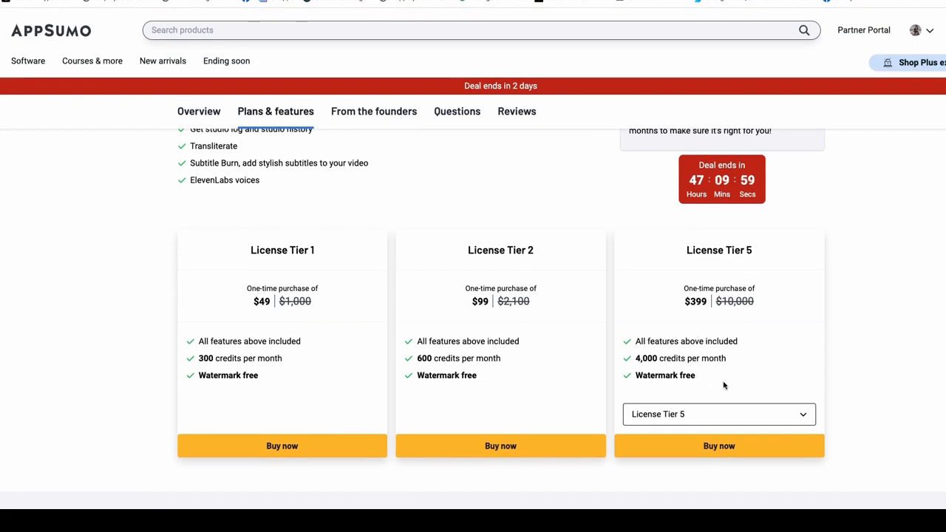
{"action": "scroll", "coordinate": [724, 385], "scroll_direction": "up", "scroll_amount": 2}
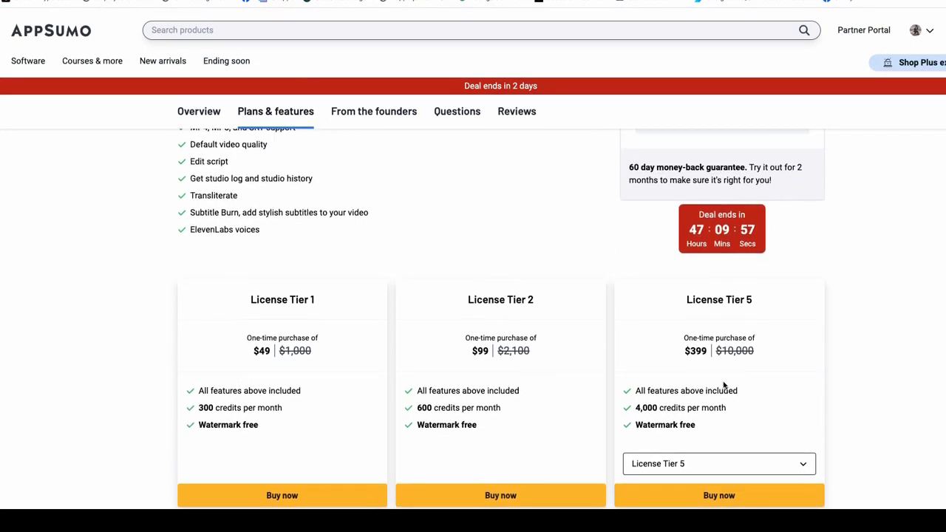
{"action": "scroll", "coordinate": [724, 385], "scroll_direction": "up", "scroll_amount": 5}
{"action": "scroll", "coordinate": [722, 382], "scroll_direction": "down", "scroll_amount": 1}
{"action": "scroll", "coordinate": [722, 381], "scroll_direction": "down", "scroll_amount": 2}
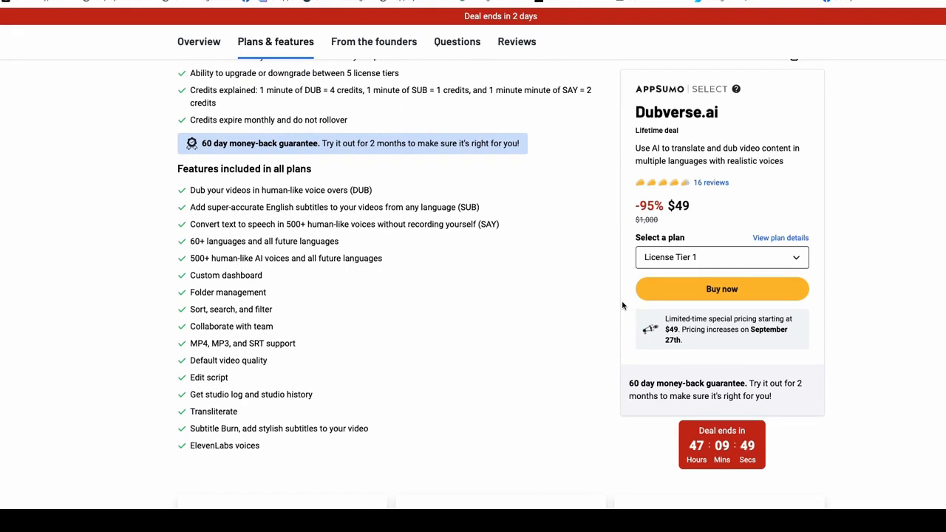
{"action": "scroll", "coordinate": [621, 300], "scroll_direction": "down", "scroll_amount": 2}
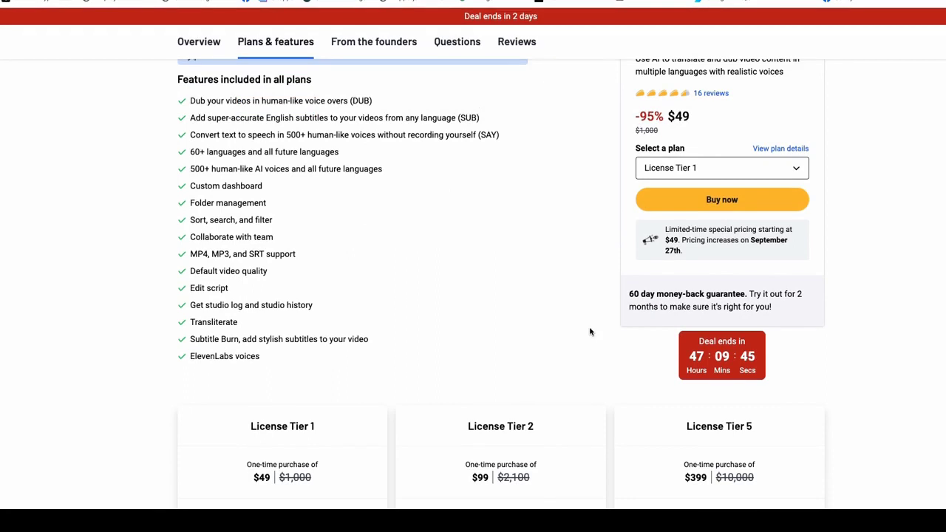
{"action": "scroll", "coordinate": [590, 332], "scroll_direction": "down", "scroll_amount": 1}
{"action": "scroll", "coordinate": [590, 332], "scroll_direction": "down", "scroll_amount": 1}
{"action": "scroll", "coordinate": [592, 355], "scroll_direction": "down", "scroll_amount": 2}
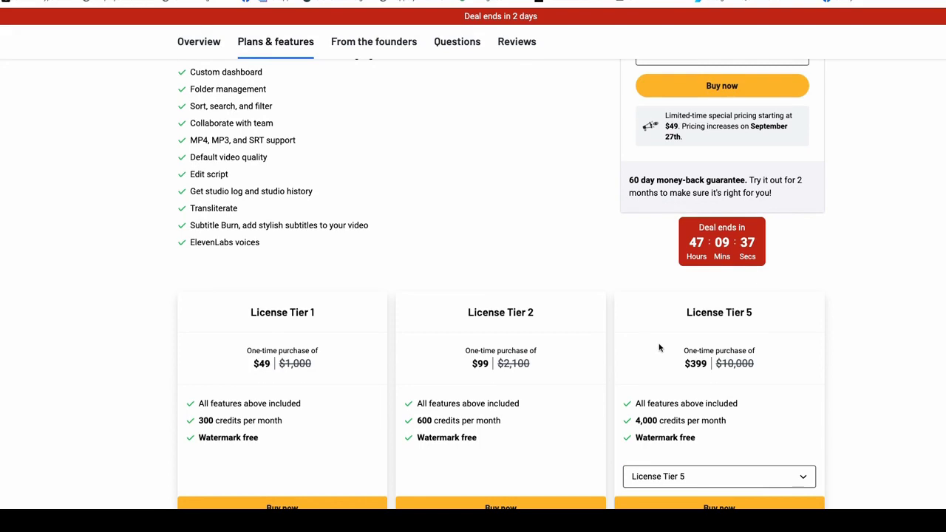
{"action": "scroll", "coordinate": [652, 349], "scroll_direction": "up", "scroll_amount": 1}
{"action": "scroll", "coordinate": [652, 349], "scroll_direction": "up", "scroll_amount": 2}
{"action": "scroll", "coordinate": [652, 349], "scroll_direction": "up", "scroll_amount": 2}
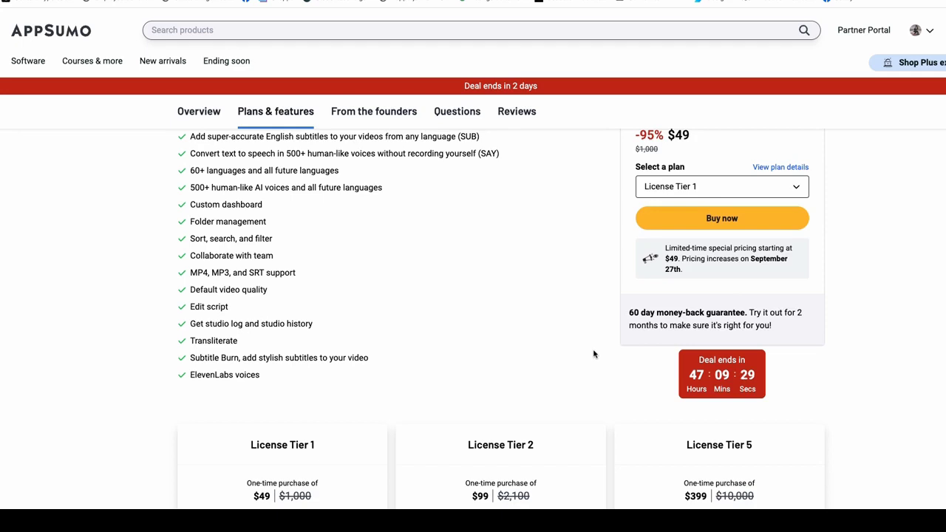
{"action": "scroll", "coordinate": [592, 353], "scroll_direction": "up", "scroll_amount": 1}
{"action": "scroll", "coordinate": [593, 353], "scroll_direction": "up", "scroll_amount": 2}
{"action": "scroll", "coordinate": [593, 353], "scroll_direction": "up", "scroll_amount": 1}
{"action": "scroll", "coordinate": [594, 354], "scroll_direction": "up", "scroll_amount": 1}
{"action": "scroll", "coordinate": [594, 354], "scroll_direction": "up", "scroll_amount": 1}
{"action": "scroll", "coordinate": [594, 353], "scroll_direction": "up", "scroll_amount": 1}
{"action": "scroll", "coordinate": [594, 354], "scroll_direction": "up", "scroll_amount": 1}
{"action": "scroll", "coordinate": [594, 354], "scroll_direction": "up", "scroll_amount": 2}
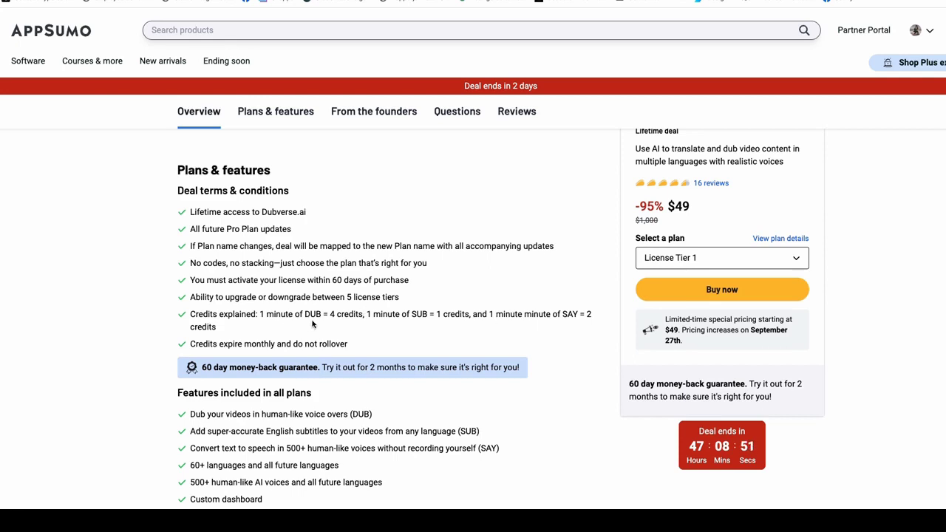
{"action": "scroll", "coordinate": [357, 319], "scroll_direction": "down", "scroll_amount": 1}
{"action": "scroll", "coordinate": [357, 319], "scroll_direction": "down", "scroll_amount": 3}
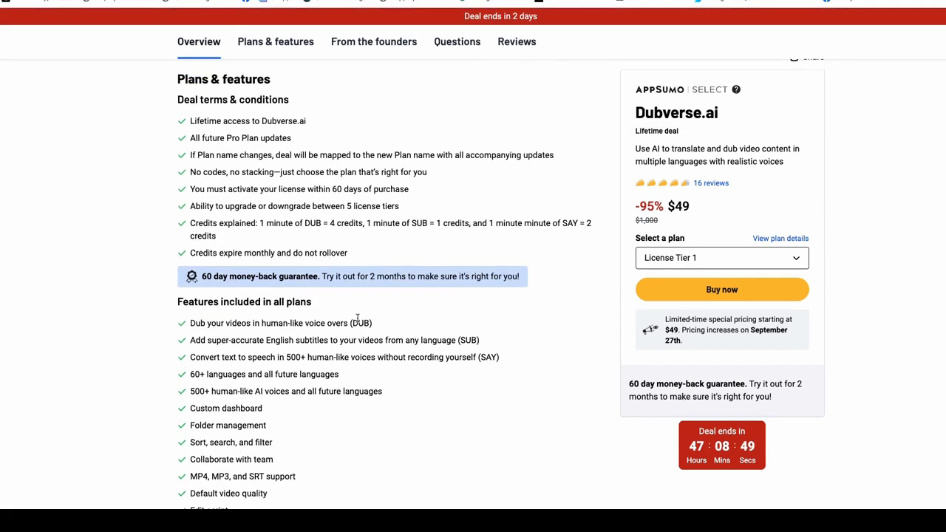
{"action": "scroll", "coordinate": [357, 320], "scroll_direction": "down", "scroll_amount": 4}
{"action": "scroll", "coordinate": [357, 319], "scroll_direction": "down", "scroll_amount": 4}
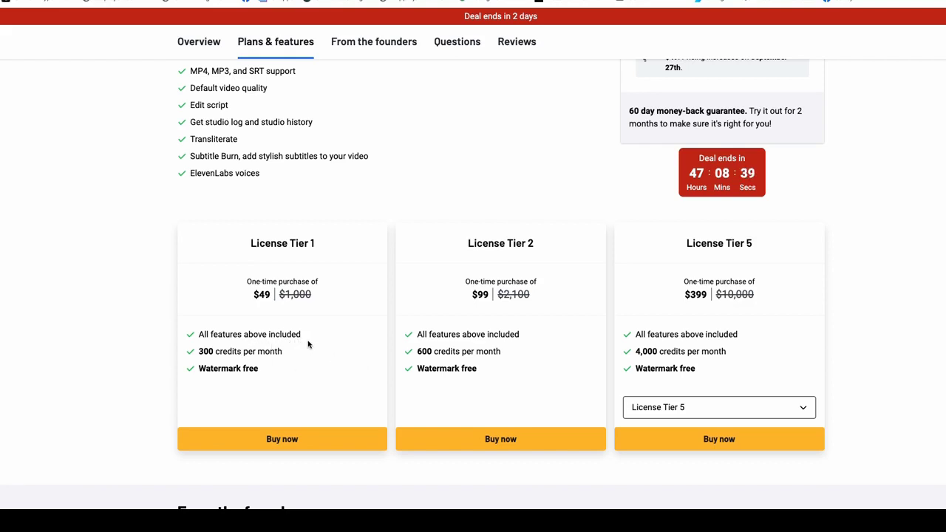
{"action": "scroll", "coordinate": [541, 341], "scroll_direction": "up", "scroll_amount": 6}
{"action": "scroll", "coordinate": [541, 341], "scroll_direction": "up", "scroll_amount": 5}
{"action": "scroll", "coordinate": [540, 341], "scroll_direction": "up", "scroll_amount": 5}
{"action": "scroll", "coordinate": [540, 341], "scroll_direction": "up", "scroll_amount": 3}
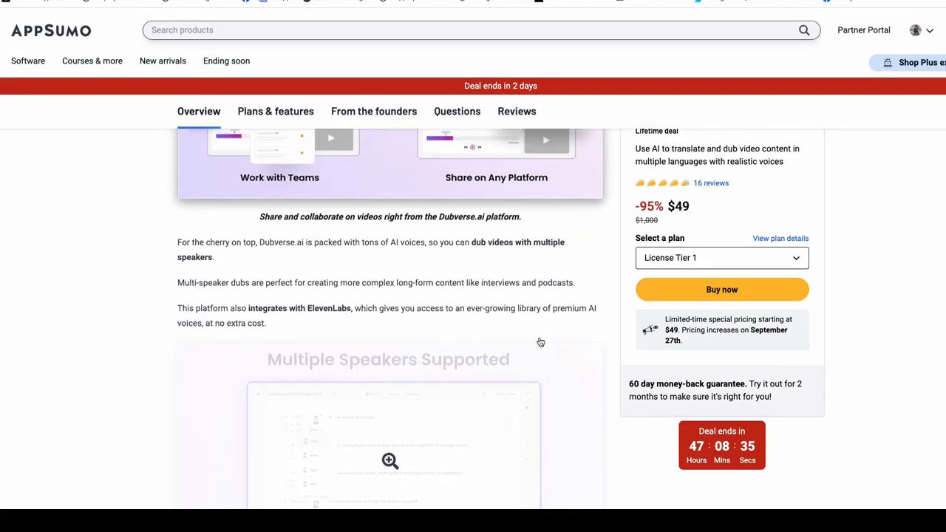
{"action": "scroll", "coordinate": [540, 341], "scroll_direction": "up", "scroll_amount": 2}
{"action": "scroll", "coordinate": [541, 341], "scroll_direction": "up", "scroll_amount": 5}
{"action": "scroll", "coordinate": [541, 341], "scroll_direction": "up", "scroll_amount": 4}
{"action": "scroll", "coordinate": [541, 341], "scroll_direction": "down", "scroll_amount": 3}
{"action": "scroll", "coordinate": [541, 341], "scroll_direction": "up", "scroll_amount": 3}
{"action": "scroll", "coordinate": [541, 341], "scroll_direction": "up", "scroll_amount": 5}
{"action": "scroll", "coordinate": [541, 341], "scroll_direction": "up", "scroll_amount": 4}
{"action": "scroll", "coordinate": [541, 342], "scroll_direction": "up", "scroll_amount": 4}
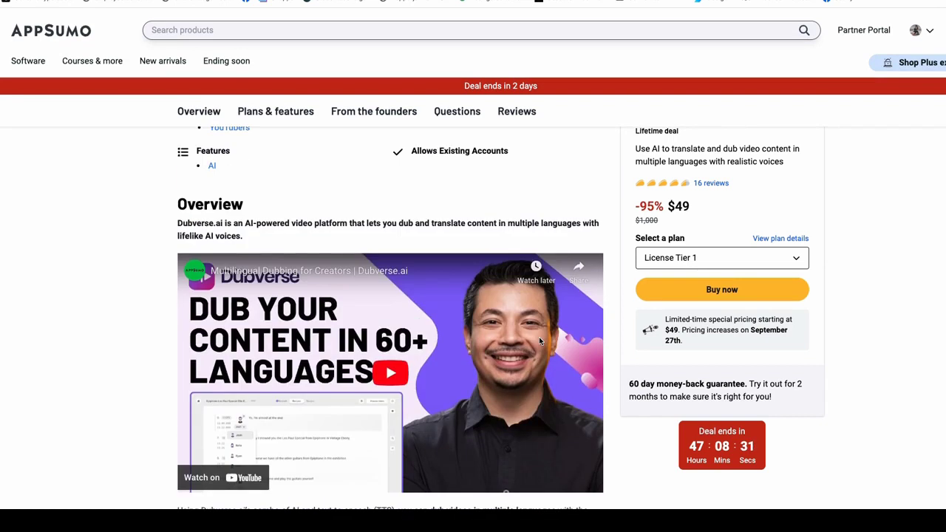
{"action": "scroll", "coordinate": [538, 336], "scroll_direction": "up", "scroll_amount": 5}
{"action": "scroll", "coordinate": [539, 336], "scroll_direction": "up", "scroll_amount": 5}
{"action": "scroll", "coordinate": [538, 336], "scroll_direction": "up", "scroll_amount": 3}
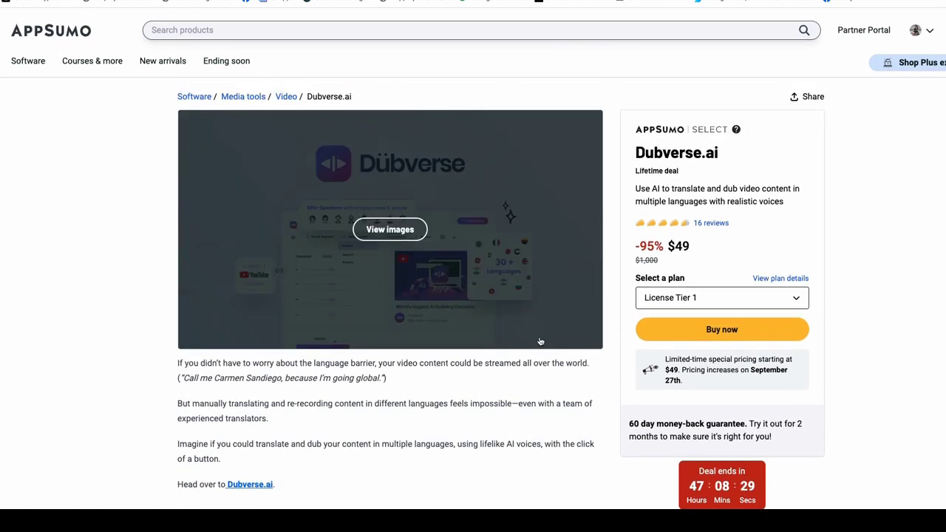
{"action": "scroll", "coordinate": [512, 370], "scroll_direction": "down", "scroll_amount": 3}
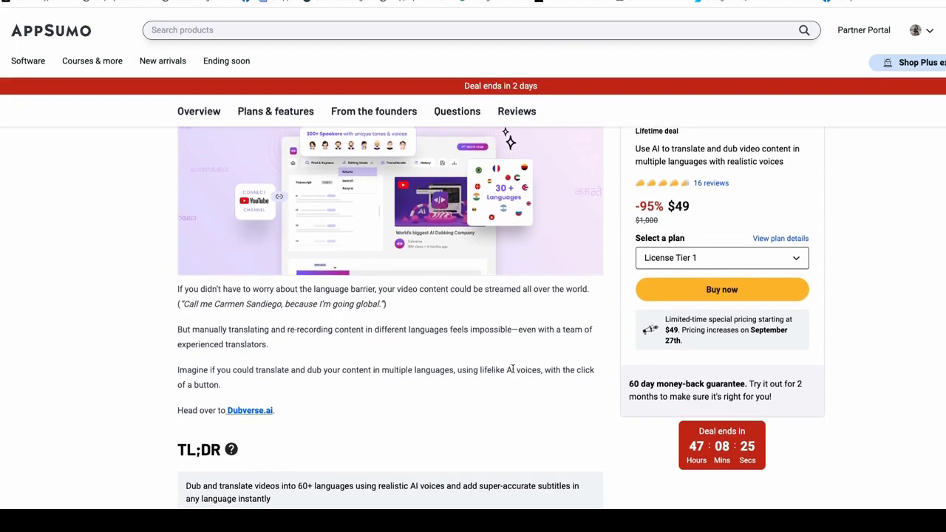
{"action": "scroll", "coordinate": [512, 368], "scroll_direction": "up", "scroll_amount": 1}
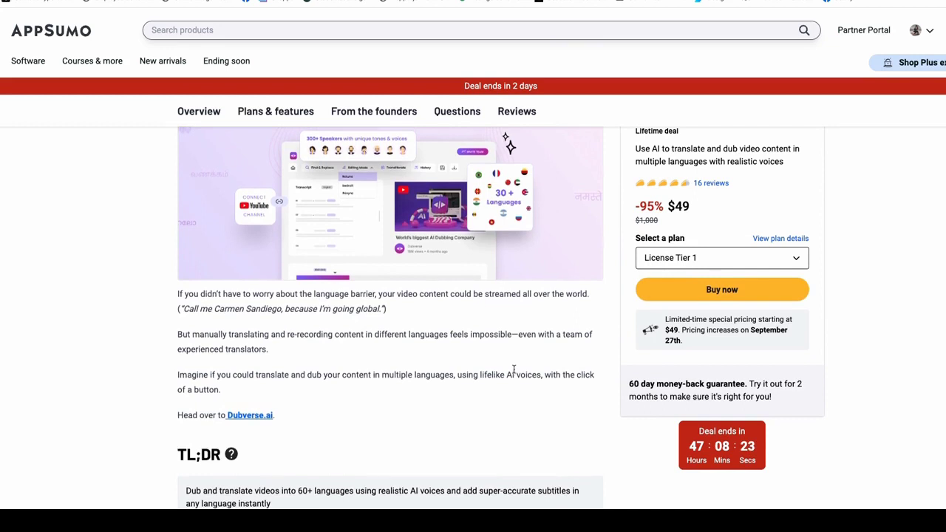
{"action": "scroll", "coordinate": [513, 369], "scroll_direction": "up", "scroll_amount": 3}
{"action": "scroll", "coordinate": [513, 370], "scroll_direction": "down", "scroll_amount": 4}
{"action": "scroll", "coordinate": [510, 348], "scroll_direction": "up", "scroll_amount": 3}
{"action": "scroll", "coordinate": [509, 345], "scroll_direction": "down", "scroll_amount": 3}
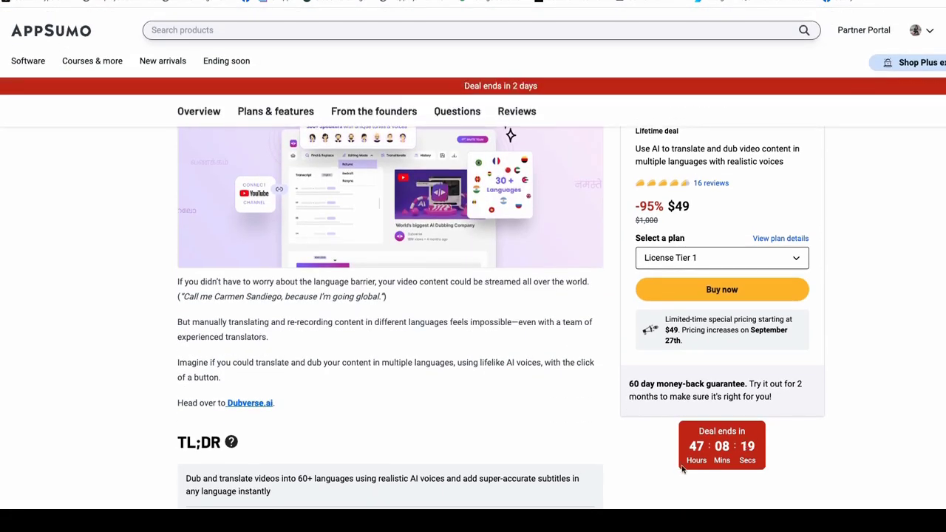